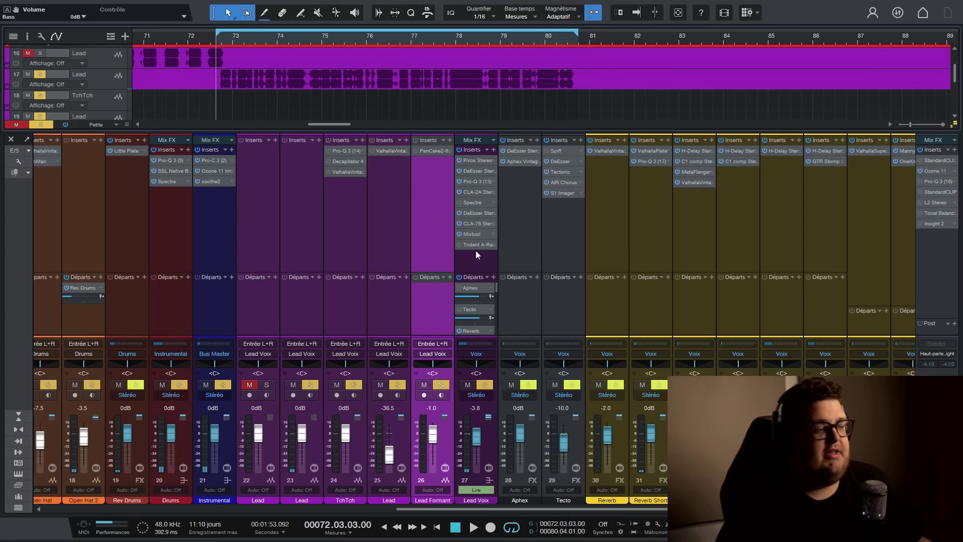
Insert a FabFilter Pro-Q 3 on the Lead Voix bus and audition a high shelf boost of about 3 dB near 5 kHz.
left_click(495, 148)
left_click(527, 254)
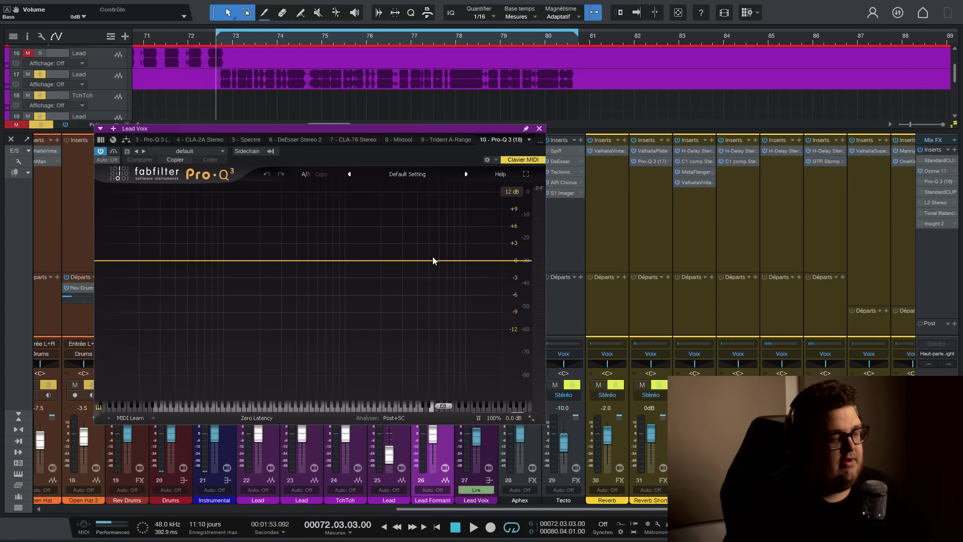
left_click(432, 259)
left_click(407, 243)
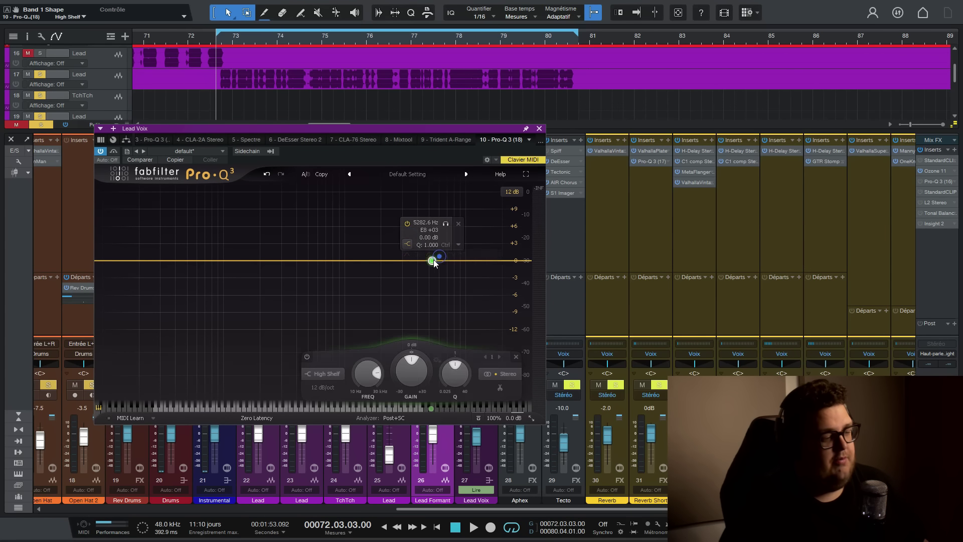
left_click_drag(432, 260, 429, 241)
key("space")
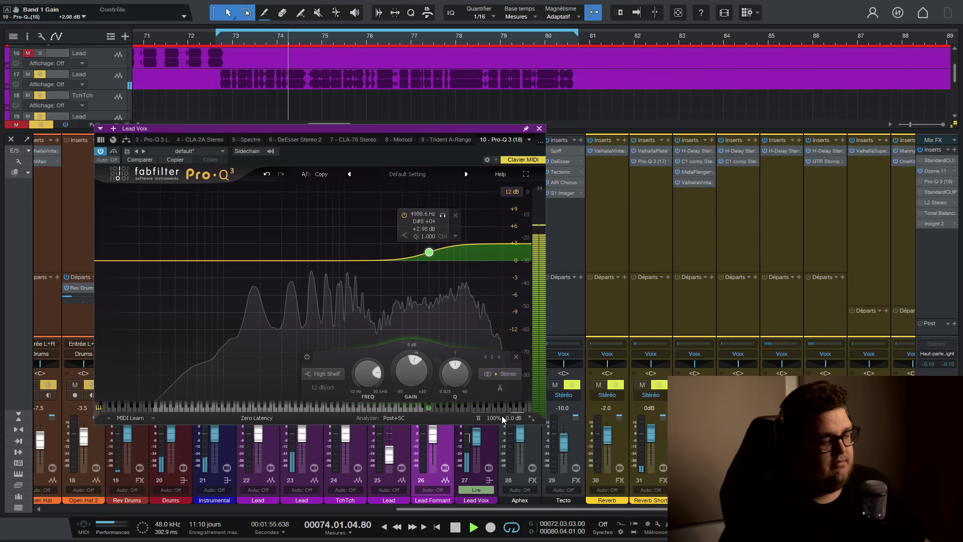
Add a bell boost near 3.9 kHz and move the high shelf to about 9.8 kHz with 3.6 dB of gain.
mouse_move(429, 251)
left_mouse_down()
mouse_move(421, 226)
mouse_move(421, 251)
mouse_move(455, 255)
mouse_move(409, 249)
mouse_move(417, 249)
left_mouse_up()
key("space")
left_click(407, 256)
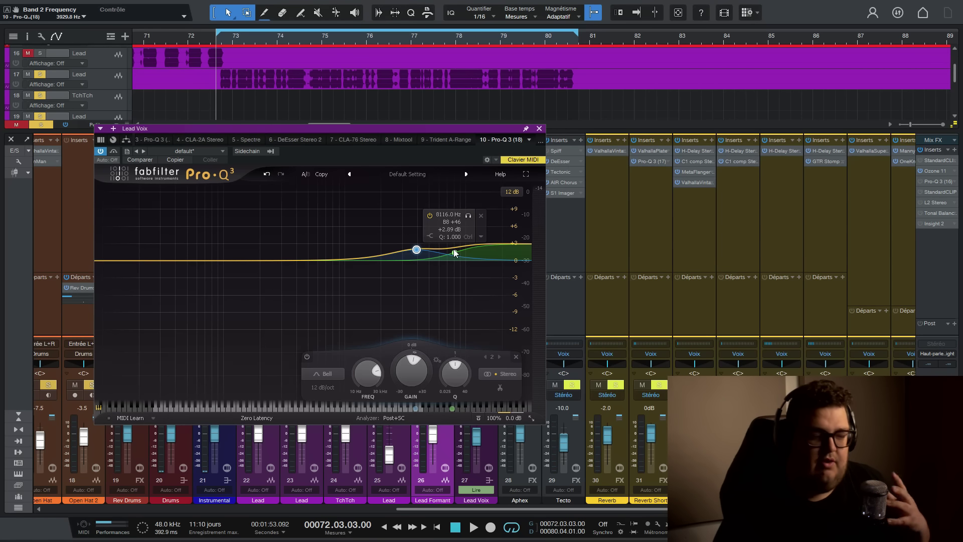
mouse_move(455, 253)
left_mouse_down()
mouse_move(496, 206)
mouse_move(490, 236)
mouse_move(465, 250)
left_mouse_up()
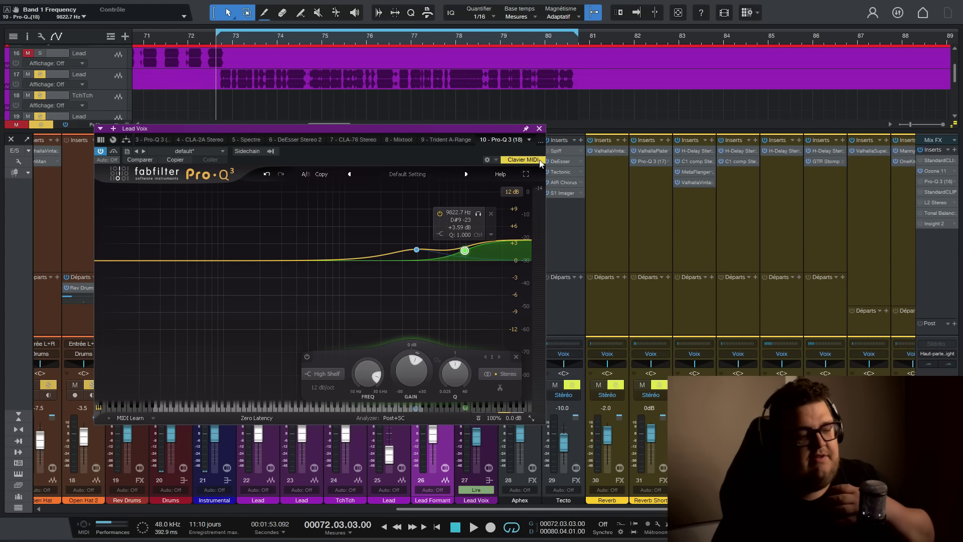
Close the newly added Pro-Q 3 and remove it from the Lead Voix inserts.
left_click(539, 129)
left_click(491, 257)
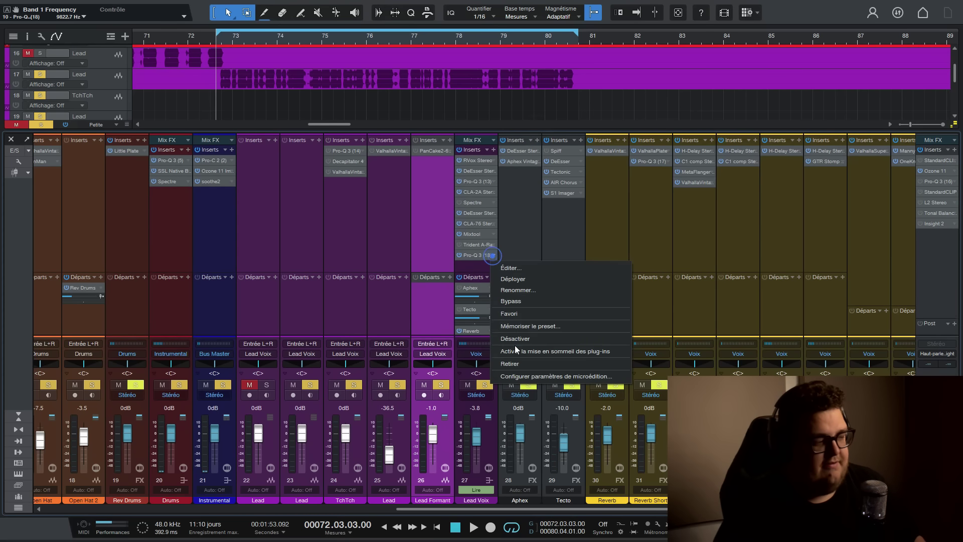
left_click(513, 346)
Activate the Trident A-Range equalizer on the Lead Voix bus and open its window.
left_click(472, 245)
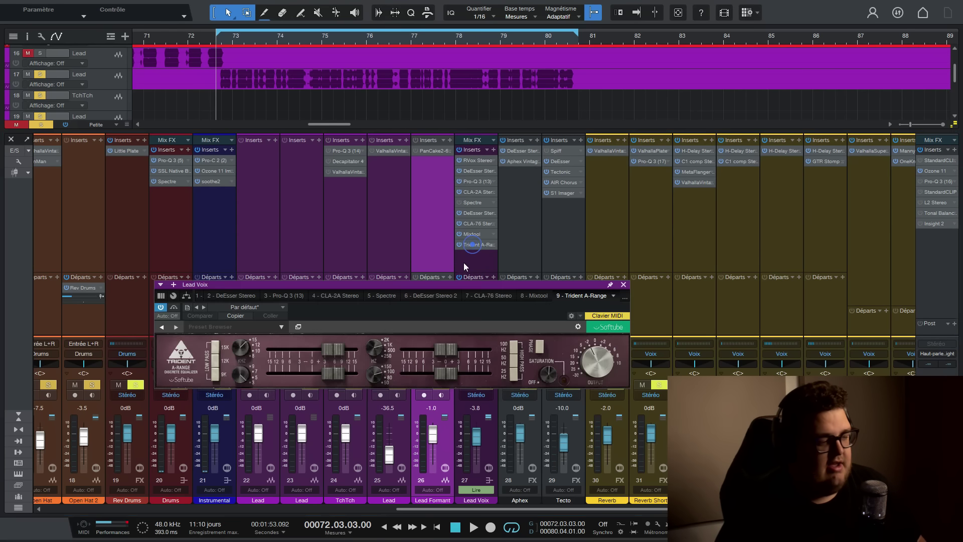
left_click_drag(449, 284, 372, 159)
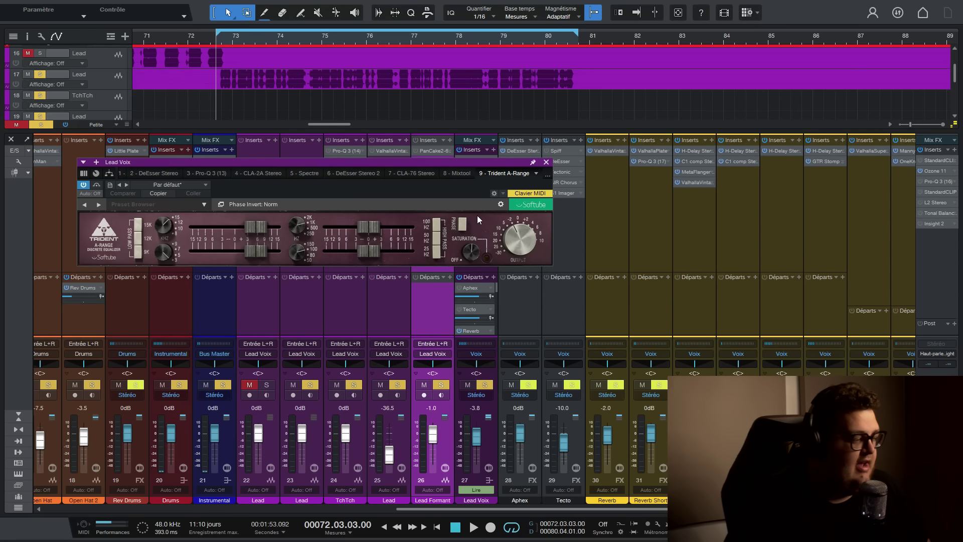
left_click_drag(451, 162, 420, 251)
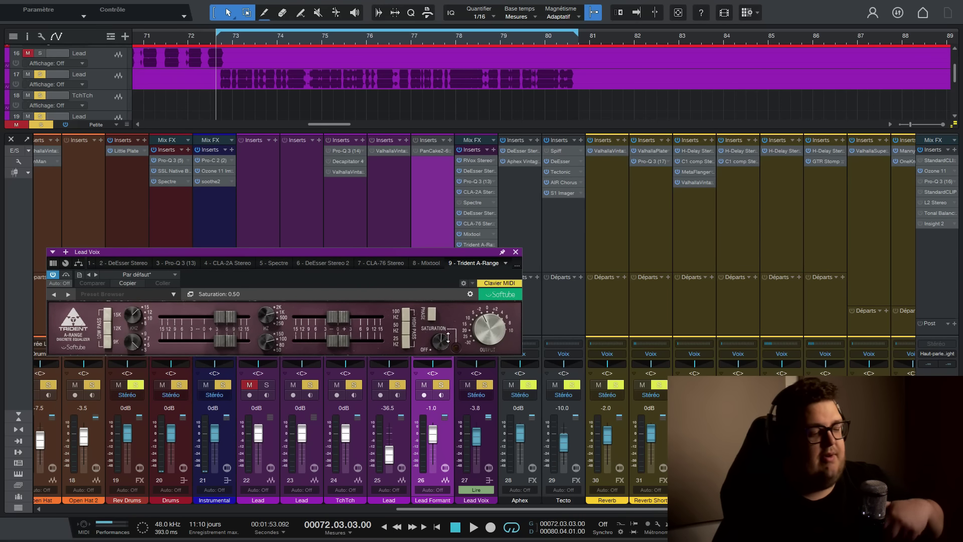
Compare the vocal with the Trident A-Range bypassed and active during playback, and set its output volume to -3.7 dB.
key("space")
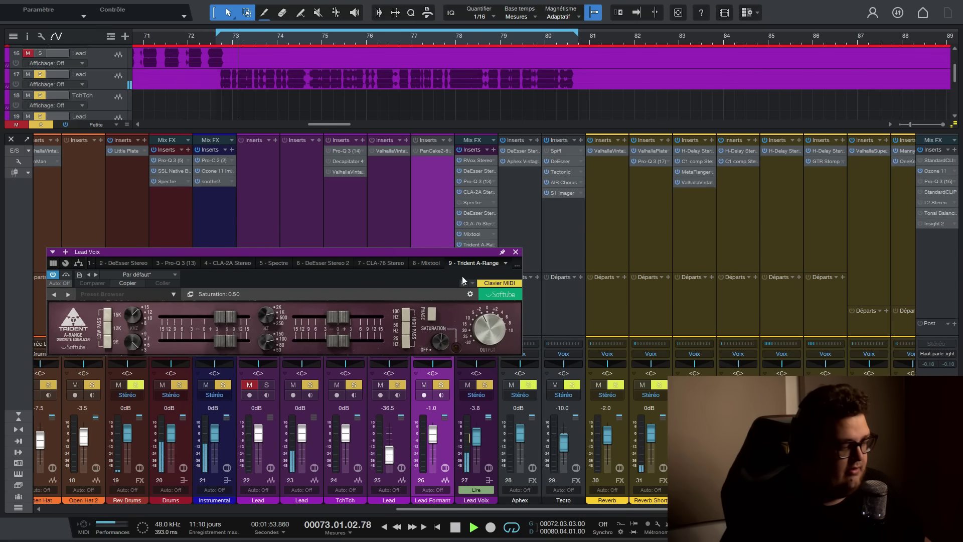
left_click(67, 274)
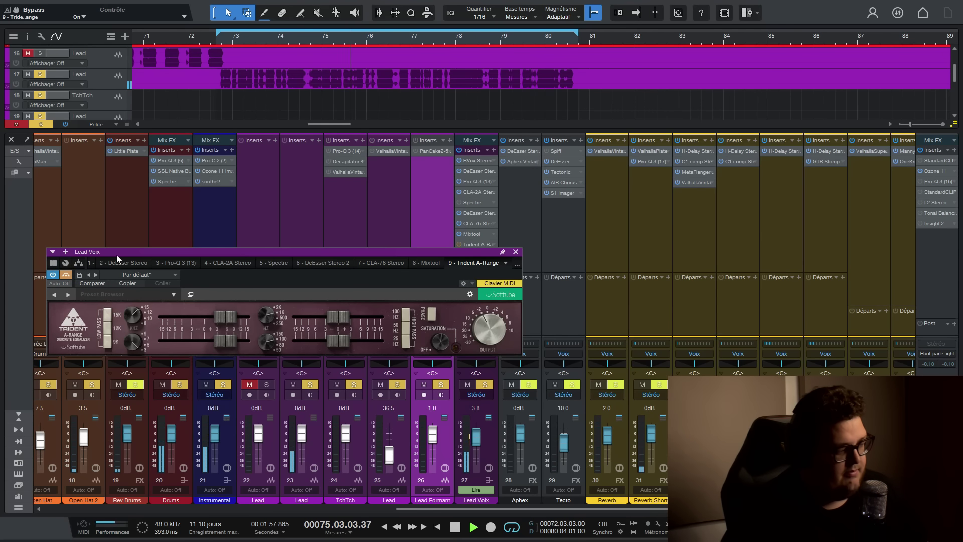
left_click_drag(116, 254, 368, 144)
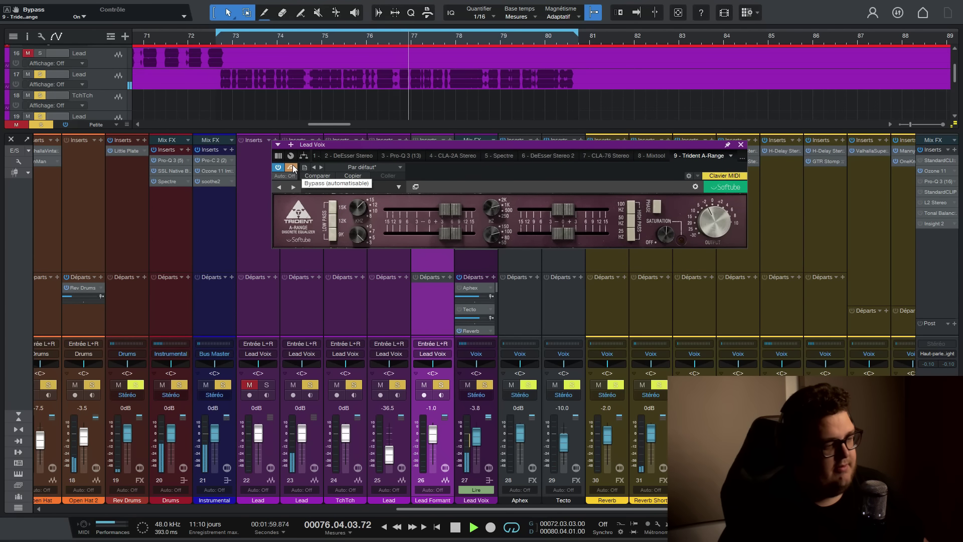
left_click(291, 168)
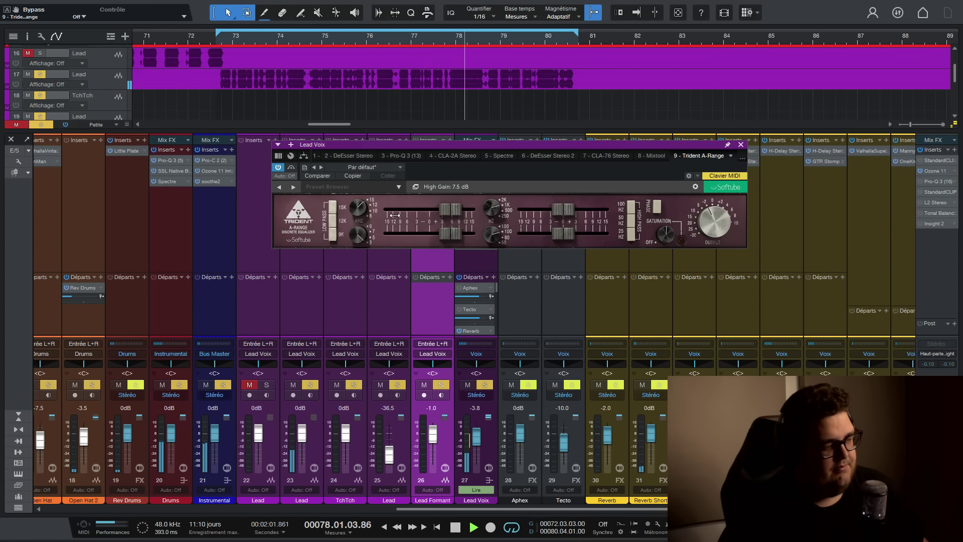
key("space")
left_click_drag(708, 224, 708, 221)
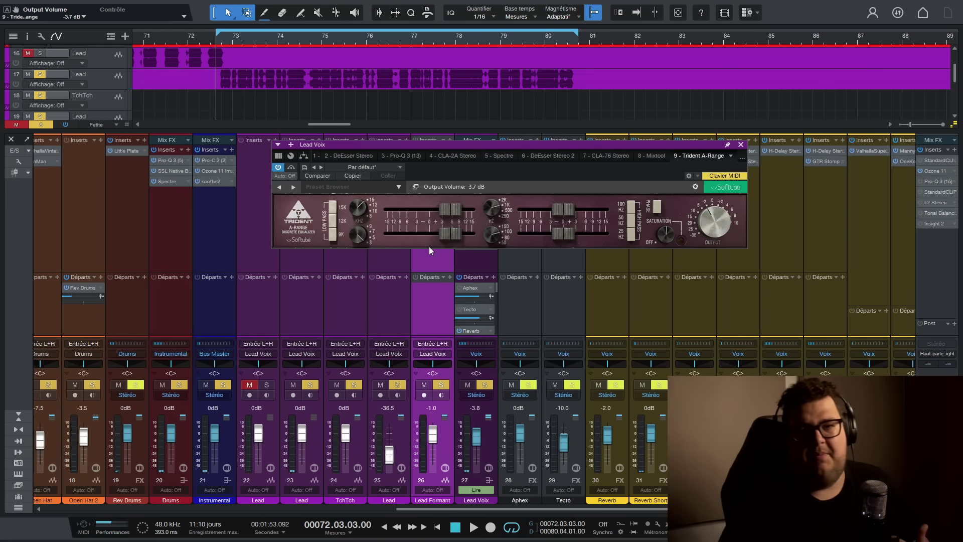
Reduce the Trident A-Range's high gain, set its high mid gain to 4.0 dB, and play the loop.
left_click_drag(479, 144, 336, 174)
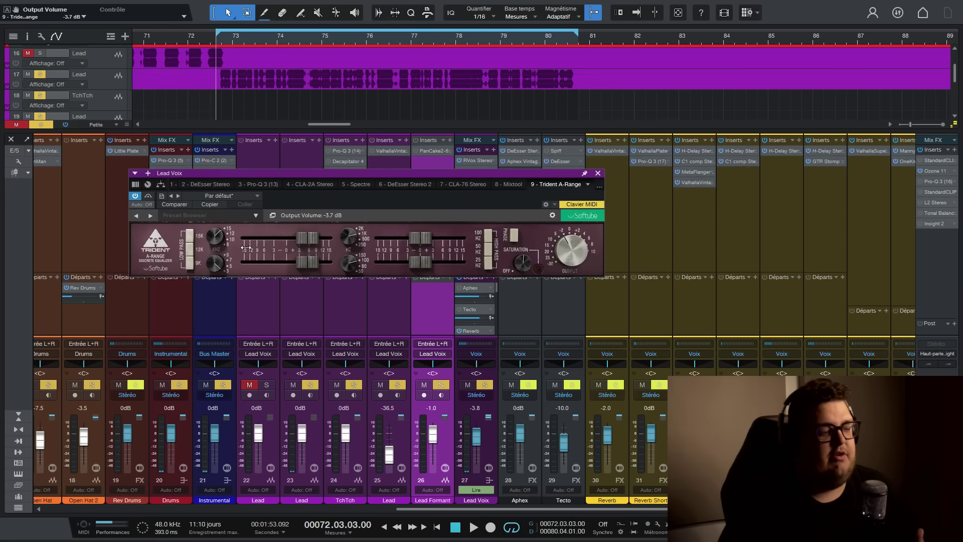
left_click_drag(308, 238, 298, 240)
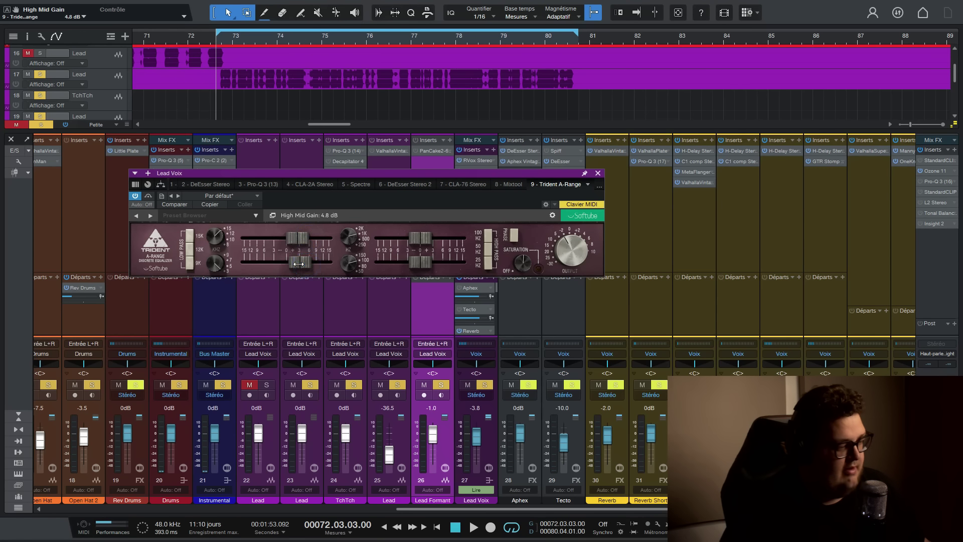
left_click_drag(296, 264, 296, 263)
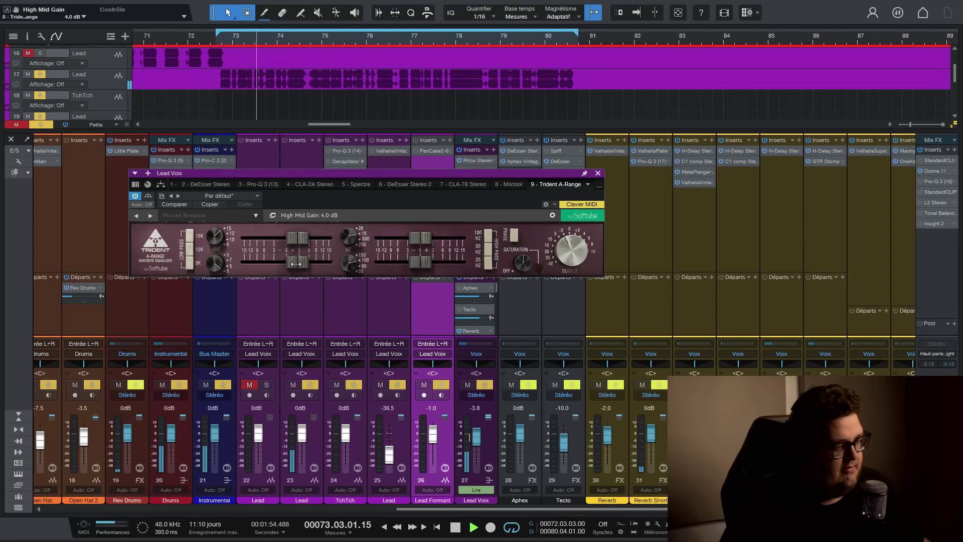
key("space")
Set the Instruments bus volume to -2.5 dB during playback.
left_click_drag(507, 511, 211, 510)
left_click_drag(284, 508, 534, 508)
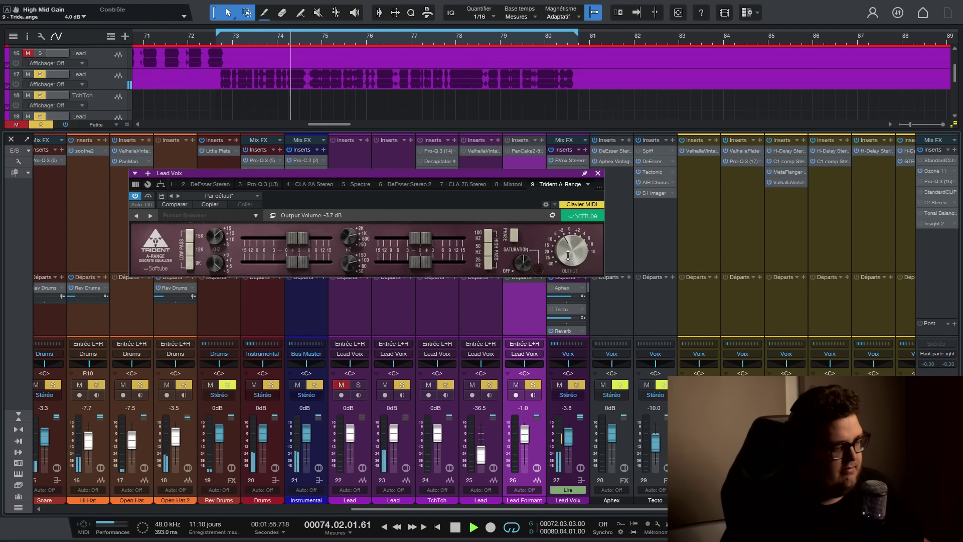
left_click_drag(500, 508, 246, 509)
left_click_drag(241, 430, 203, 439)
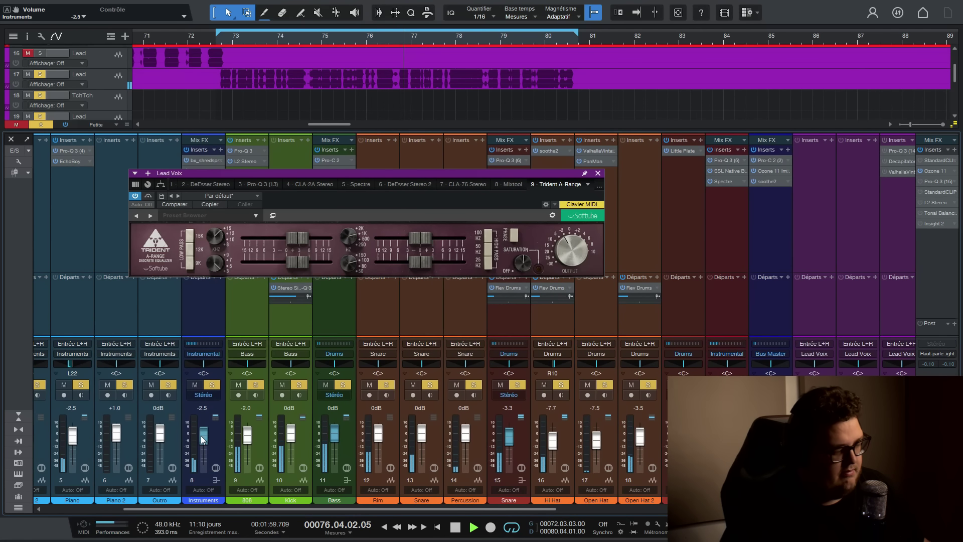
left_click_drag(264, 509, 436, 509)
Raise the Trident A-Range's high gain and its high mid gain to 5.7 dB, and mute the Instruments bus.
left_click_drag(299, 238, 302, 265)
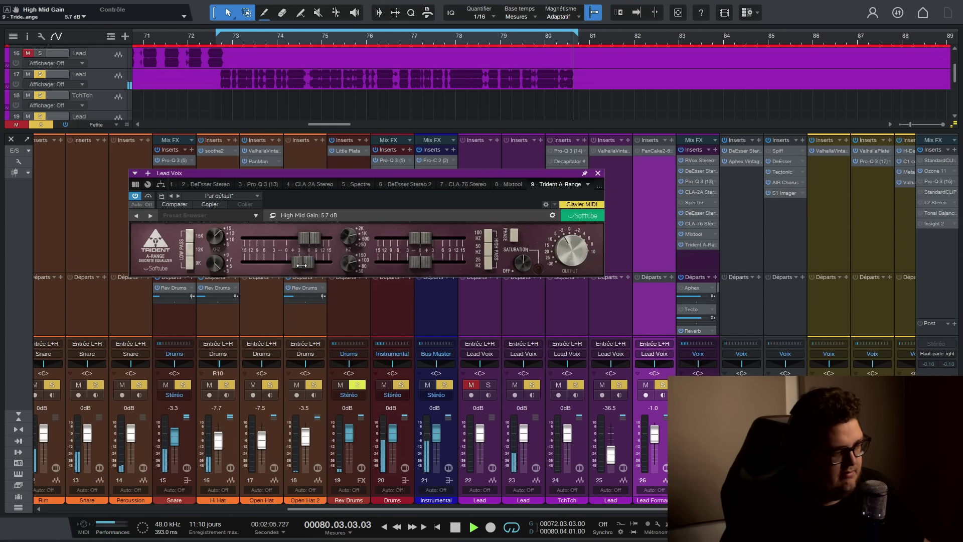
scroll(504, 441, "left", 5)
left_click_drag(294, 510, 447, 510)
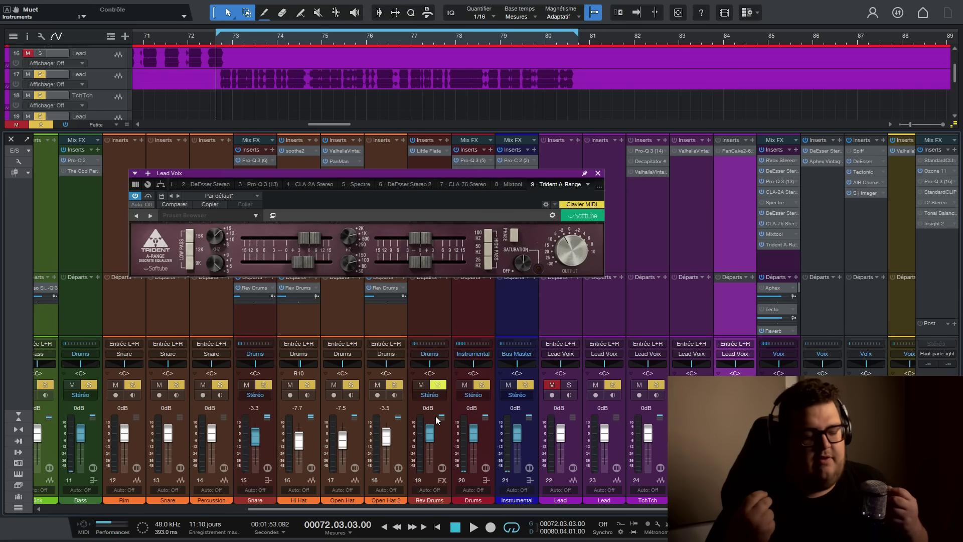
Bring the Trident A-Range's high gain close to zero and its high mid gain to 0.6 dB.
mouse_move(308, 266)
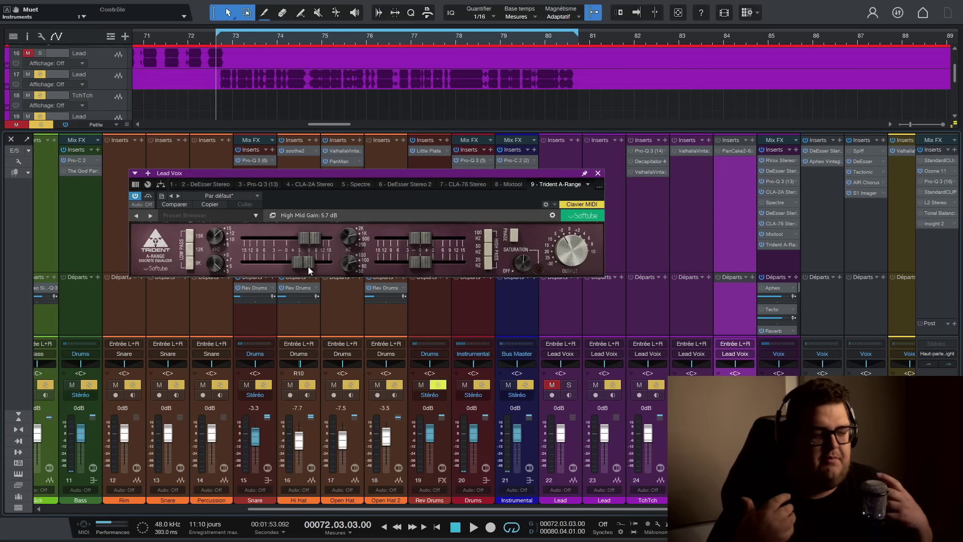
left_click_drag(308, 266, 289, 240)
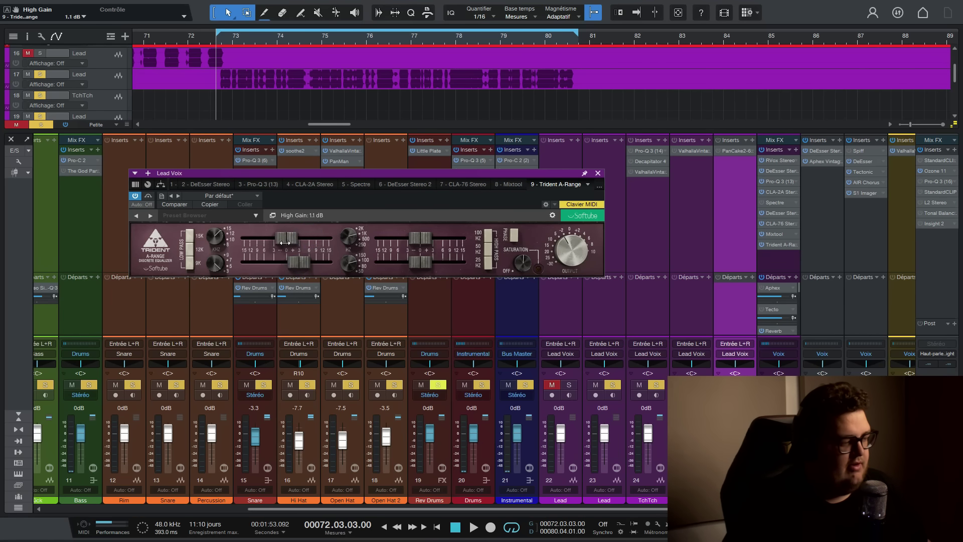
left_click_drag(299, 262, 284, 270)
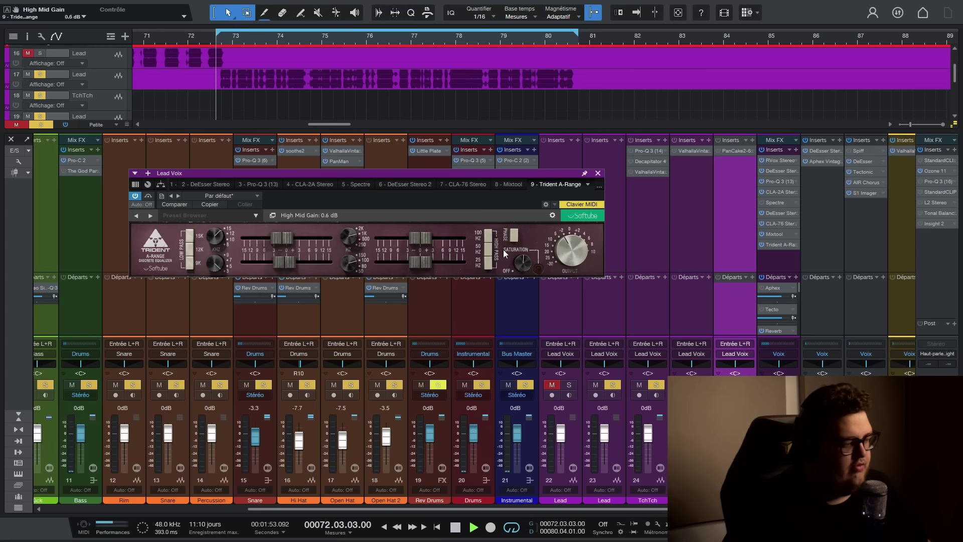
Audition the vocal with the high gain at 4.7 dB and the high mid band boosted 15 dB at 5 kHz.
left_click_drag(522, 261, 542, 239)
left_click_drag(275, 238, 298, 242)
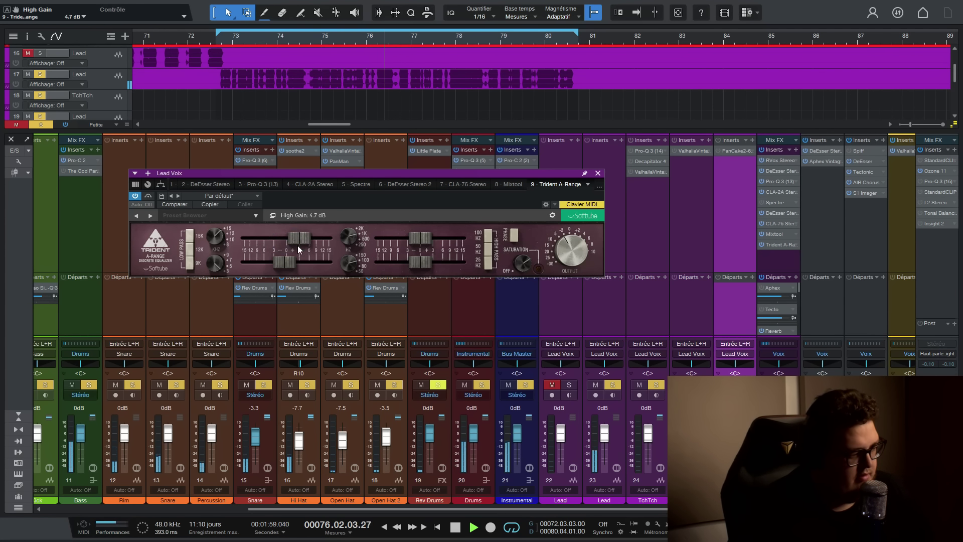
left_click(214, 270)
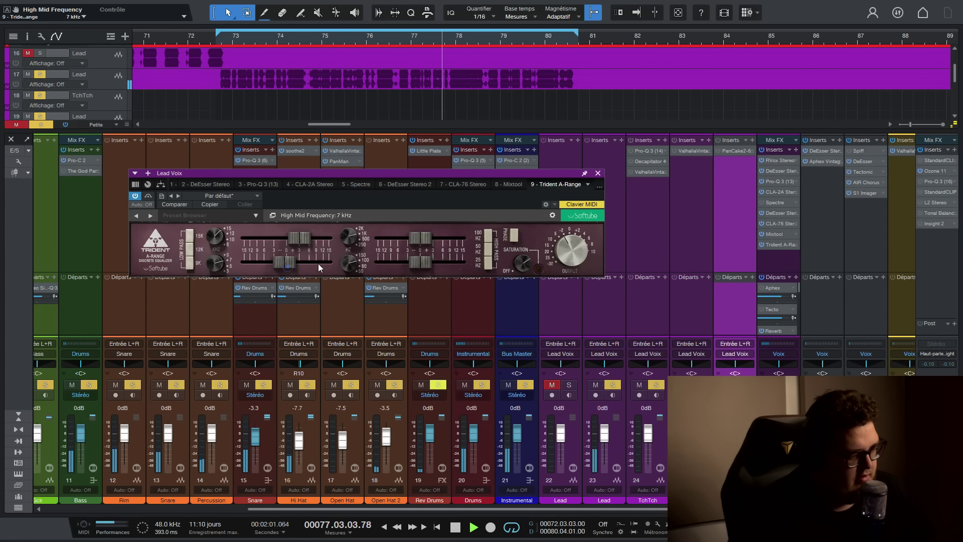
left_click_drag(284, 262, 215, 264)
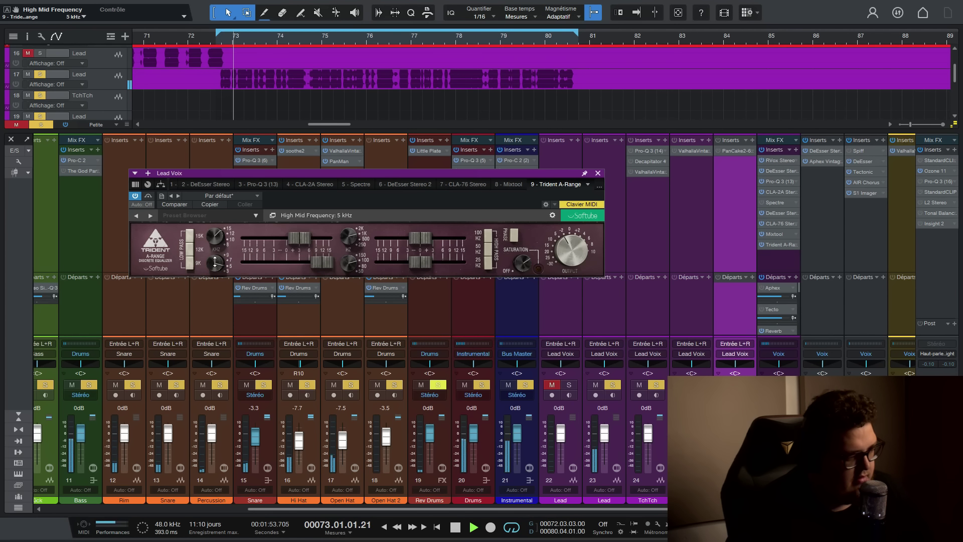
key("space")
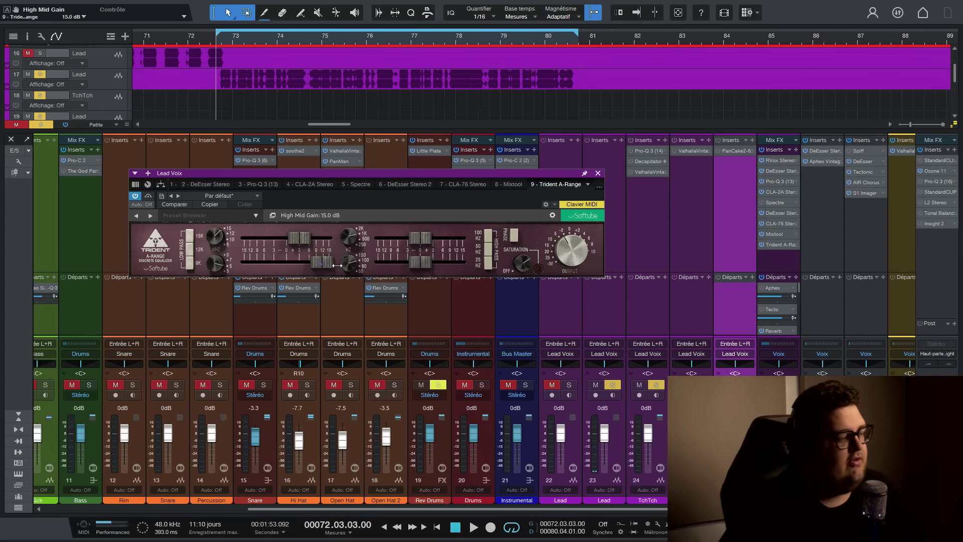
Switch the boosted high mid band between 9 kHz, 5 kHz and 7 kHz while listening to the vocal.
left_click_drag(215, 263, 216, 303)
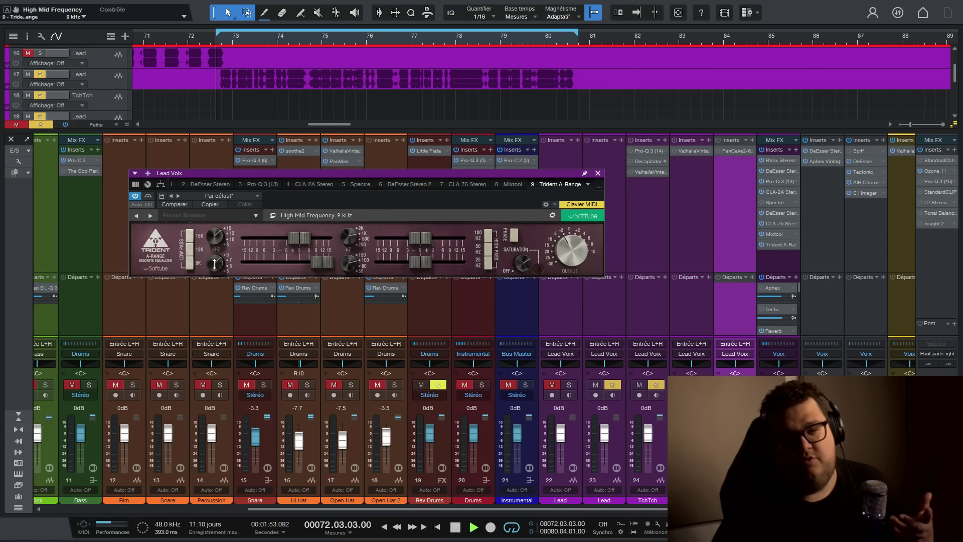
key("space")
left_click_drag(215, 265, 218, 256)
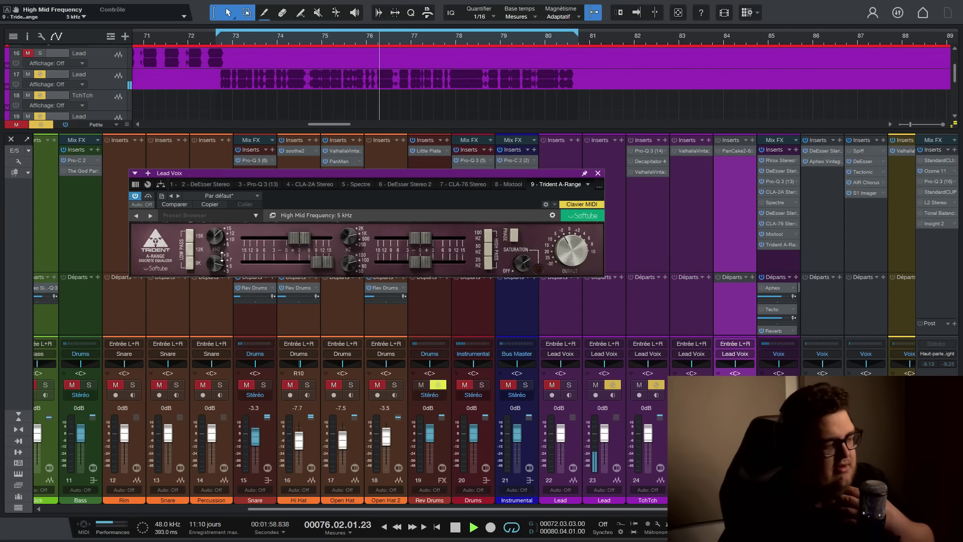
left_click_drag(222, 256, 221, 262)
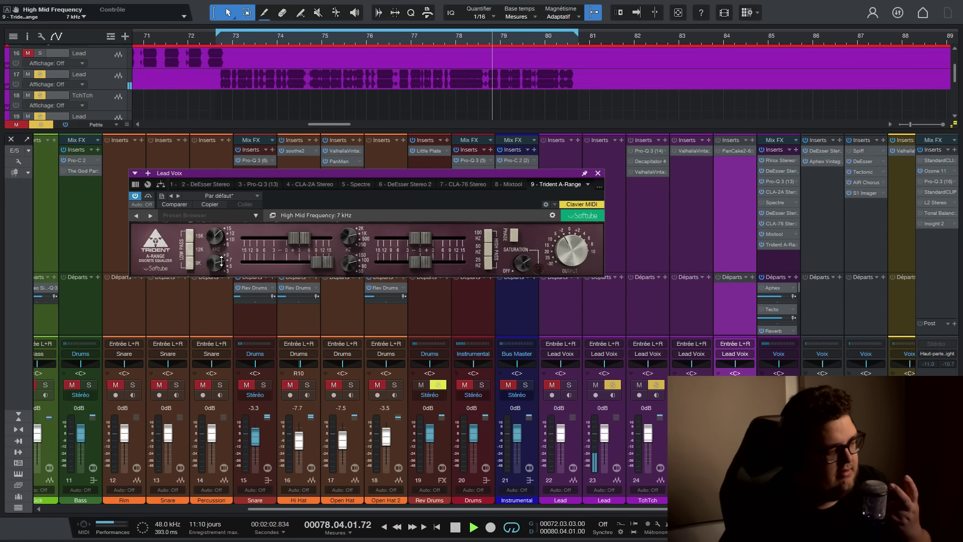
key("space")
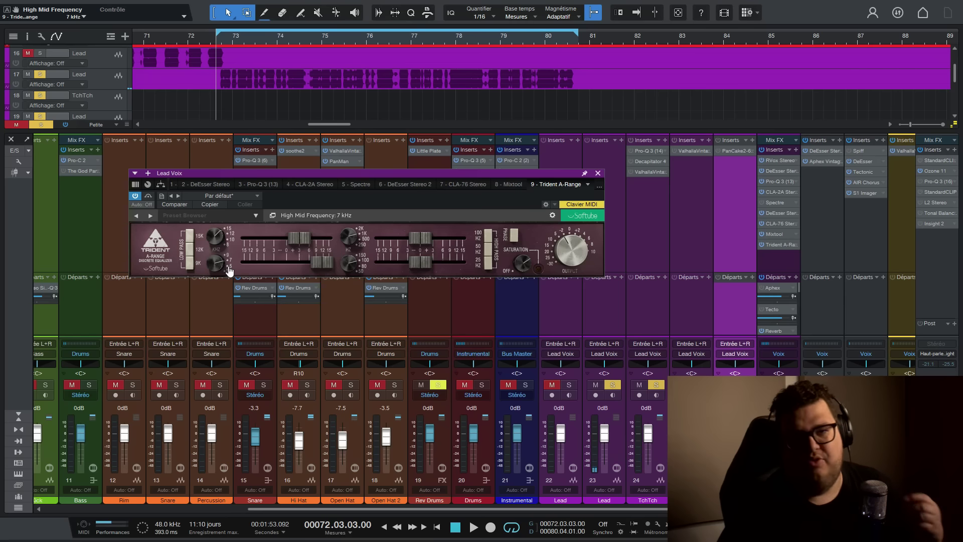
Reduce the high mid gain to 3.0 dB, try other high mid frequencies during playback, and raise the gain to 5.6 dB.
left_click_drag(228, 271, 292, 266)
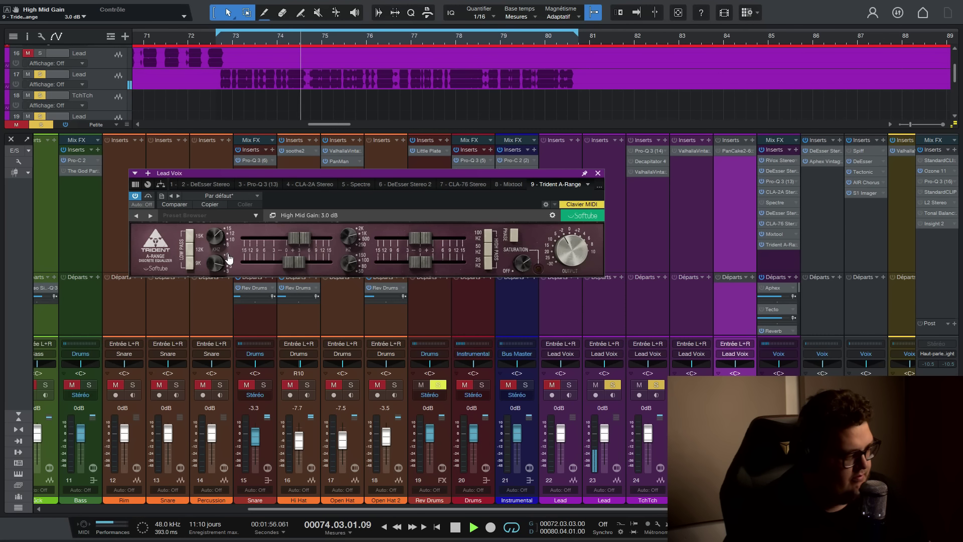
left_click_drag(228, 258, 232, 271)
left_click_drag(294, 262, 300, 263)
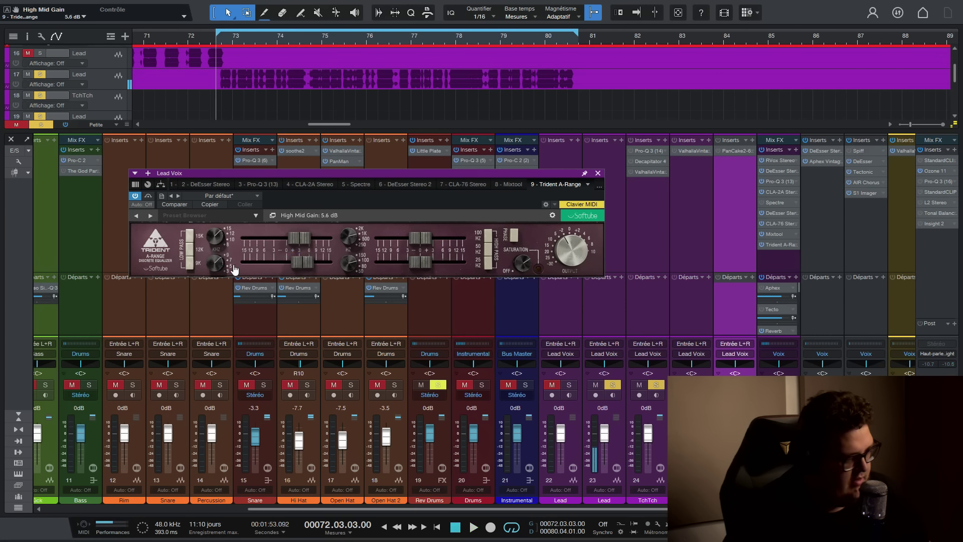
Lower the high mid gain close to zero, set the high gain to 9.5 dB, and play the vocal.
left_click_drag(301, 262, 309, 240)
key("space")
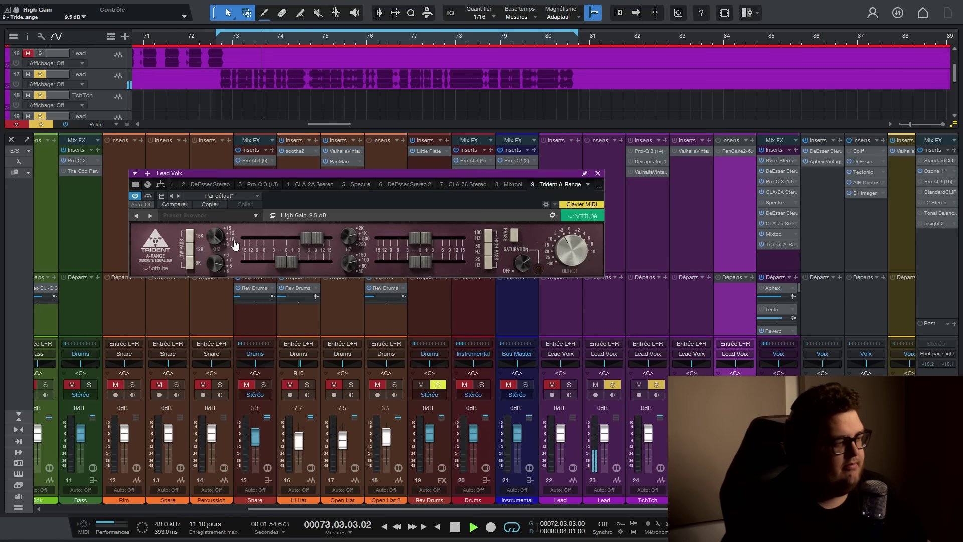
Set the Trident A-Range high frequency to 15 kHz, slightly raise the high mid gain, and set the high gain to 5.3 dB.
left_click(234, 238)
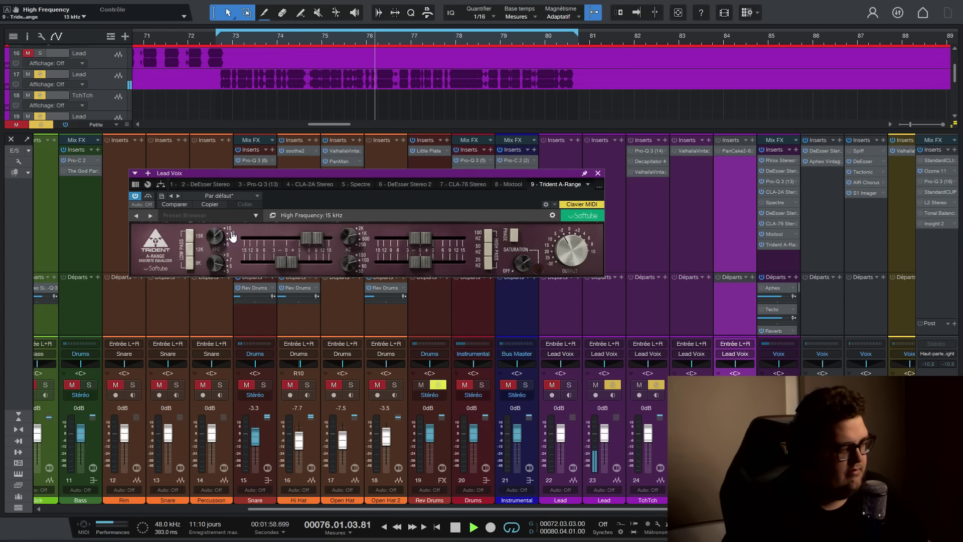
left_click_drag(302, 237, 282, 238)
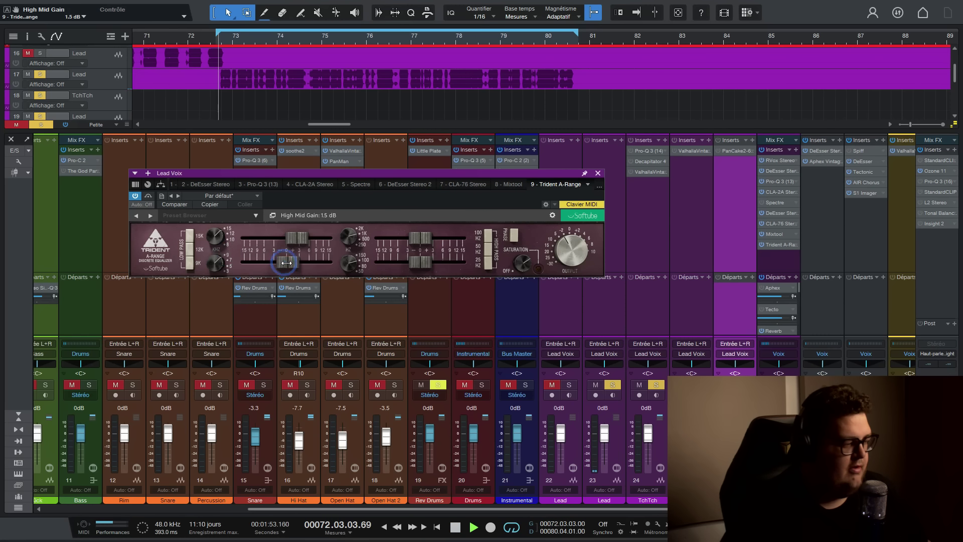
left_click_drag(289, 263, 298, 239)
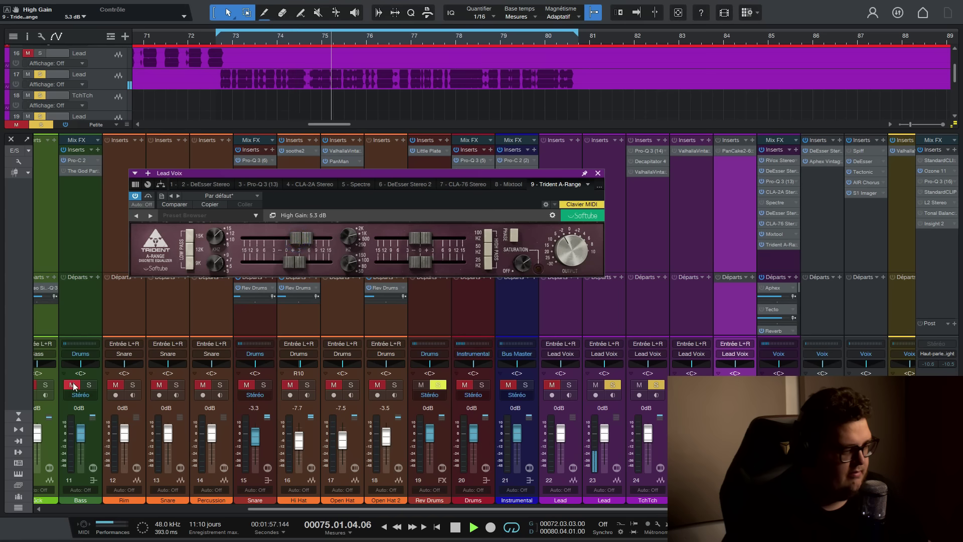
Unmute the instrumental tracks, then set the Trident's high mid band to 4.2 dB at 9 kHz after trying 5 kHz in the mix.
left_click(480, 384)
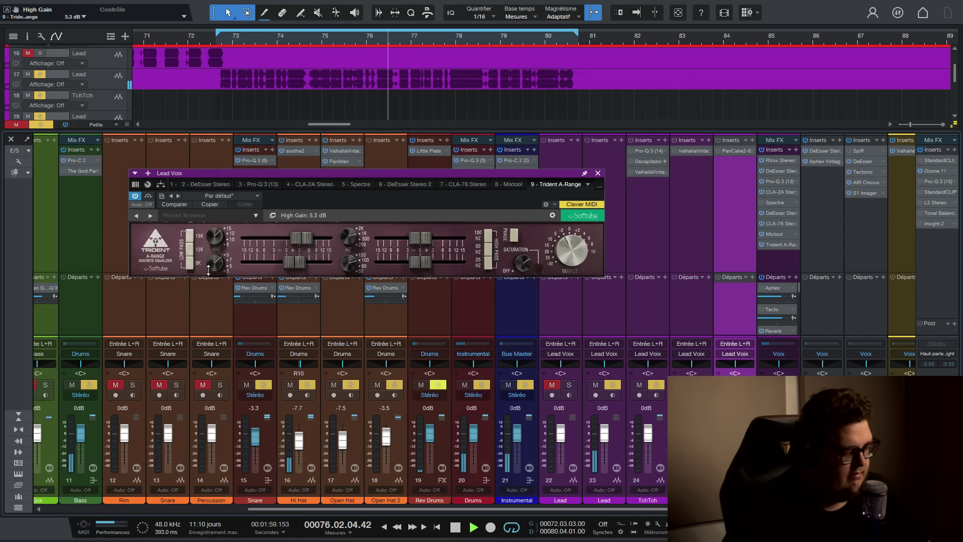
left_click(230, 263)
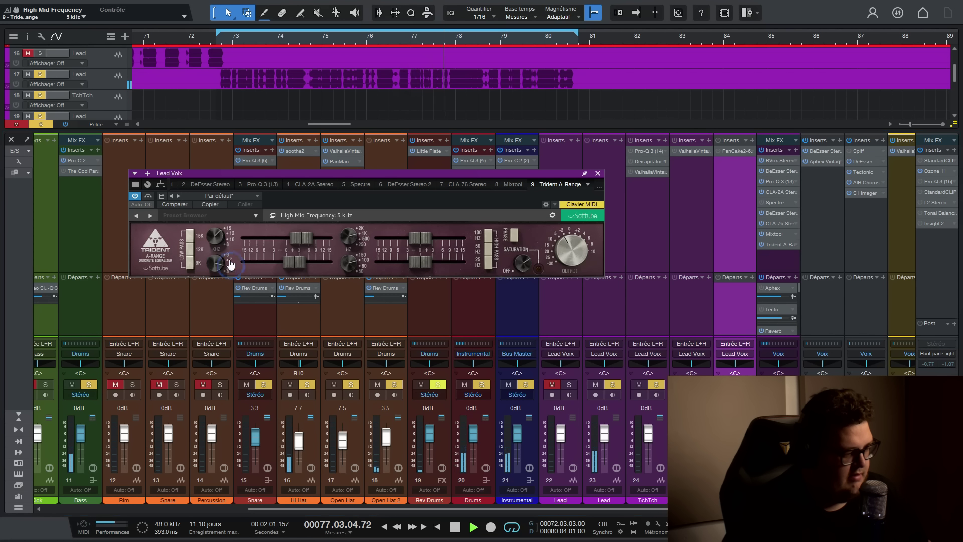
left_click_drag(291, 263, 302, 263)
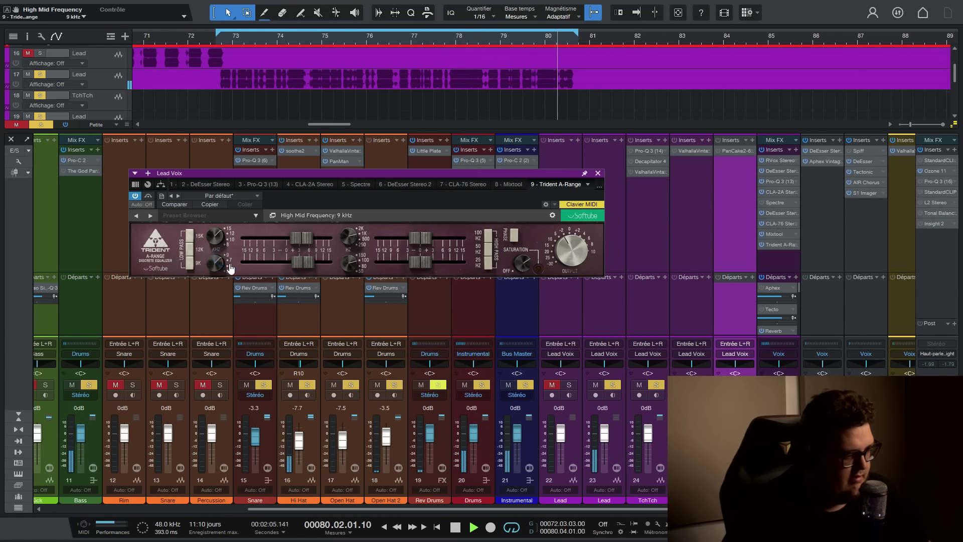
key("space")
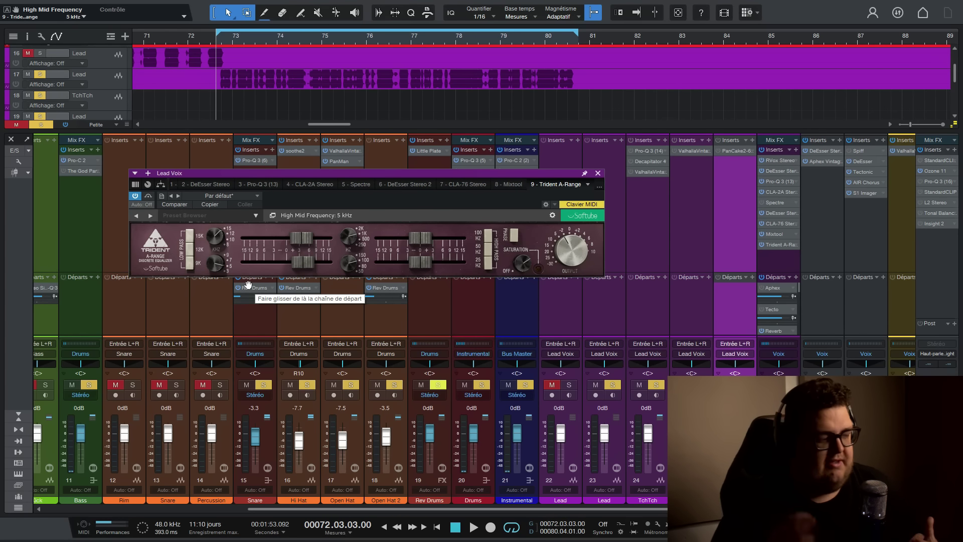
left_click_drag(216, 260, 243, 255)
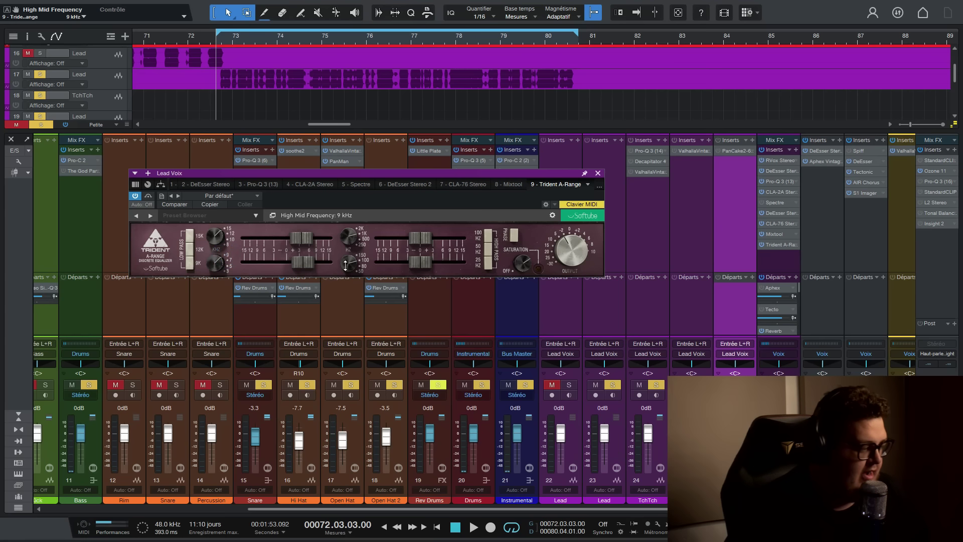
key("space")
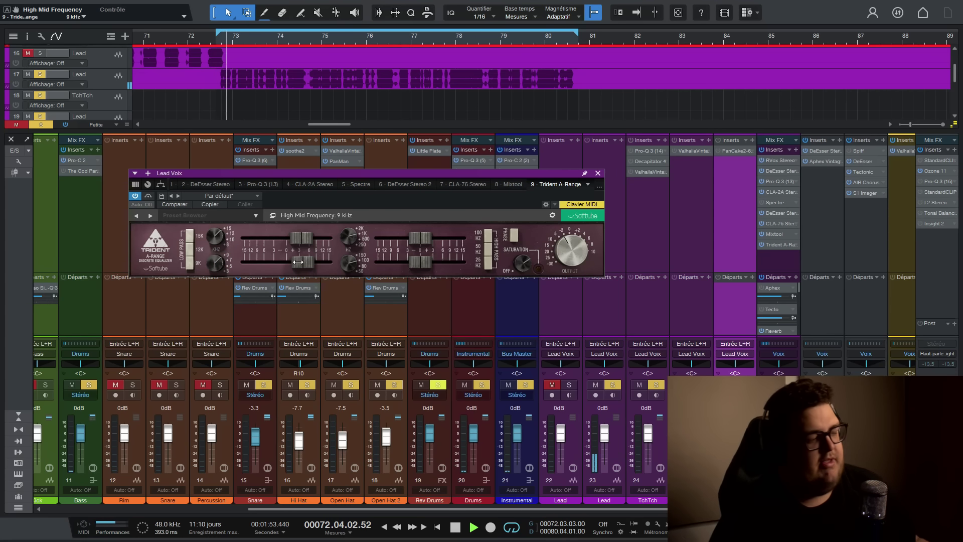
key("space")
Close the Trident A-Range window and remove the plug-in from the Lead Voix bus.
left_click(597, 173)
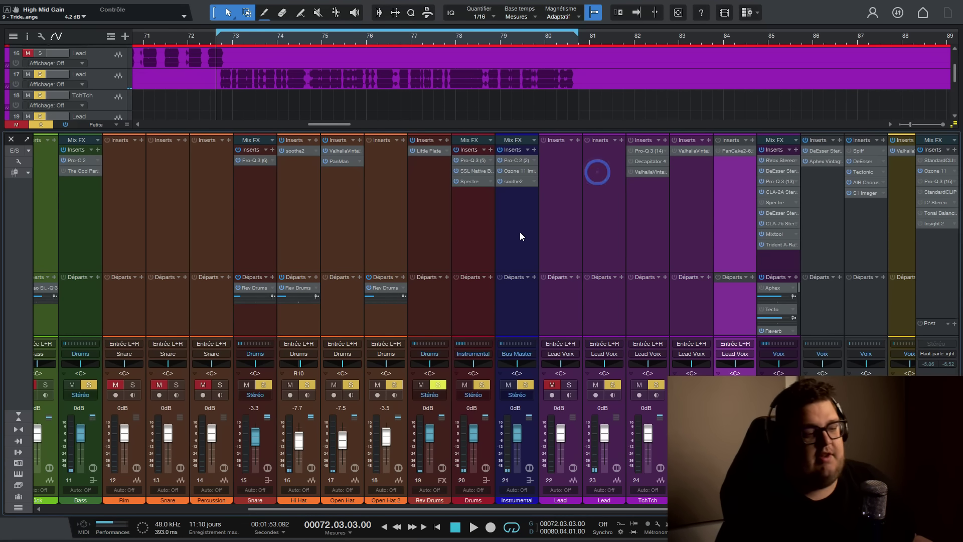
left_click_drag(484, 507, 615, 506)
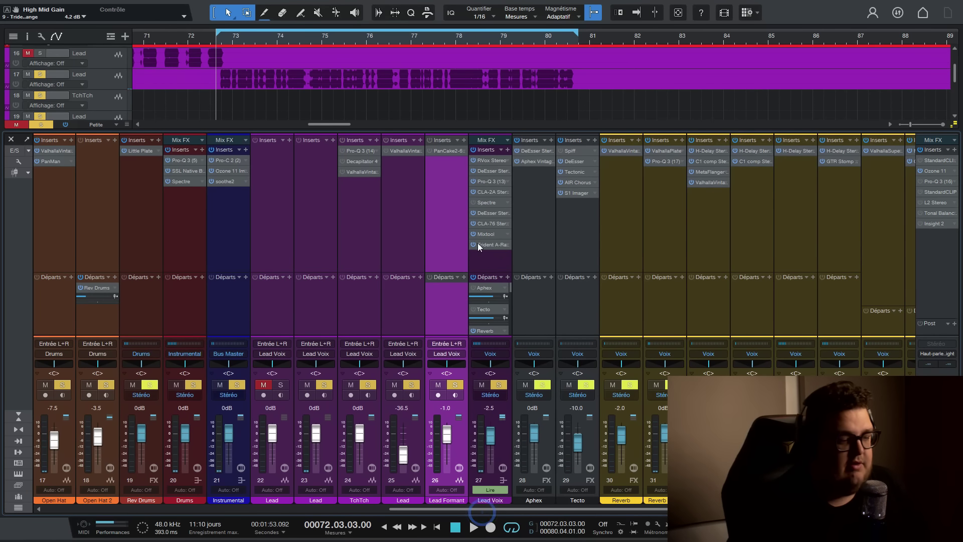
left_click(506, 245)
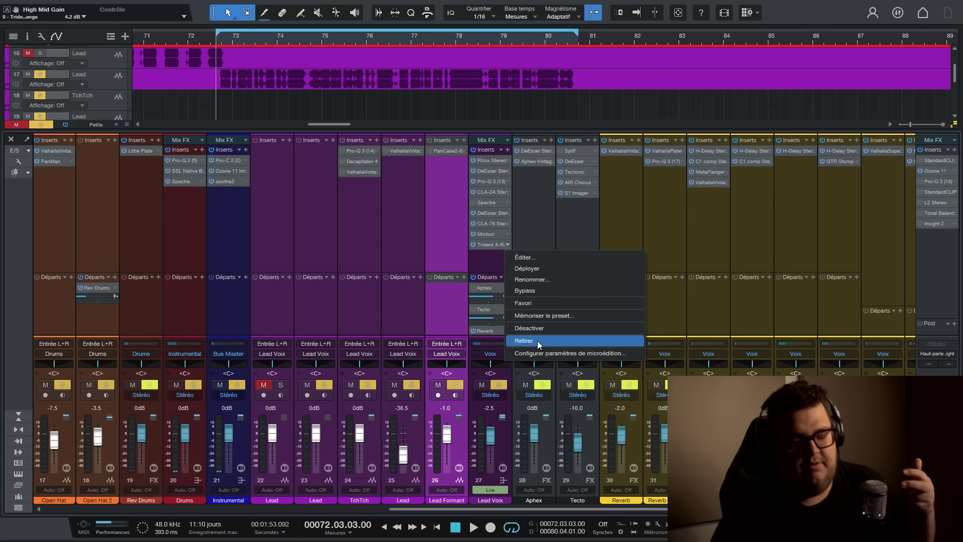
left_click(537, 341)
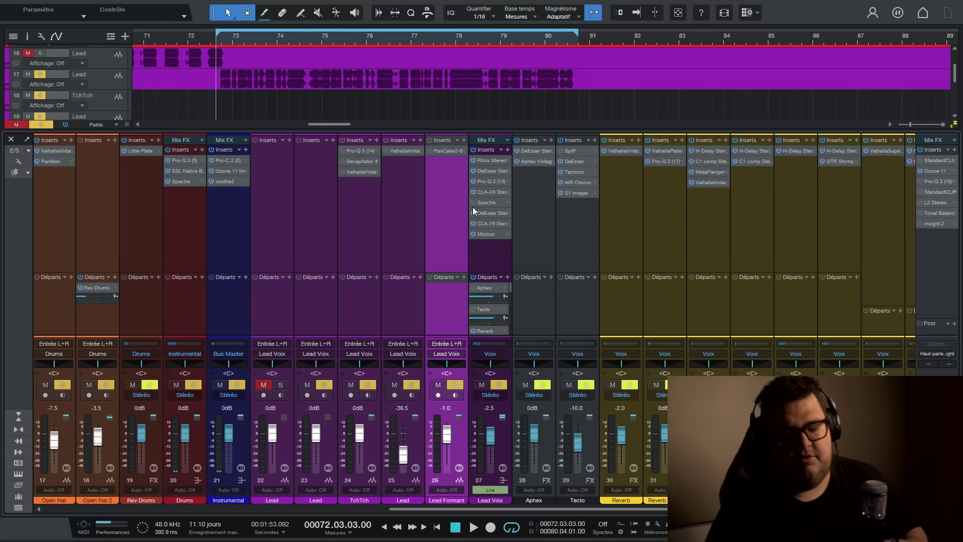
Enable the Aphex send on the Lead Voix bus and audition the Aphex channel's DeEsser with the exciter bypassed.
left_click(474, 289)
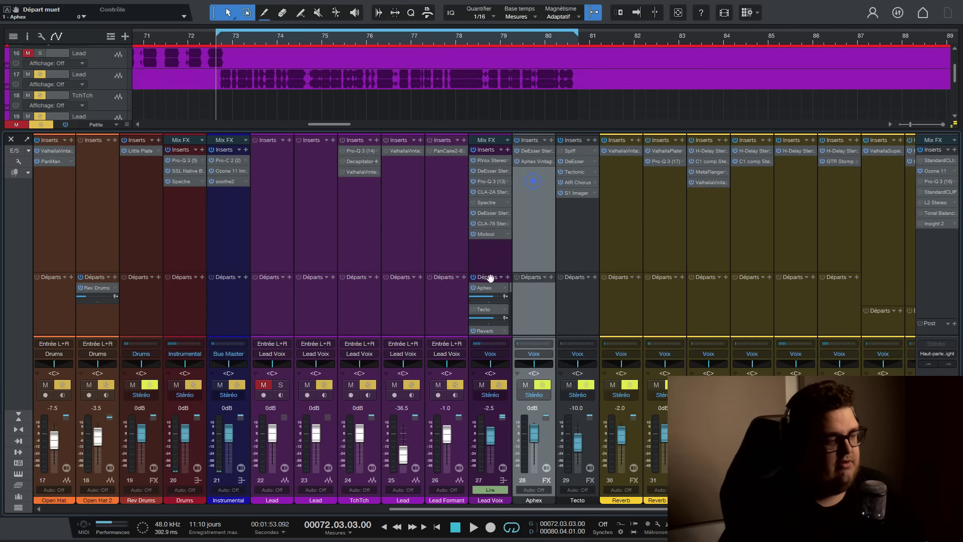
left_click(493, 257)
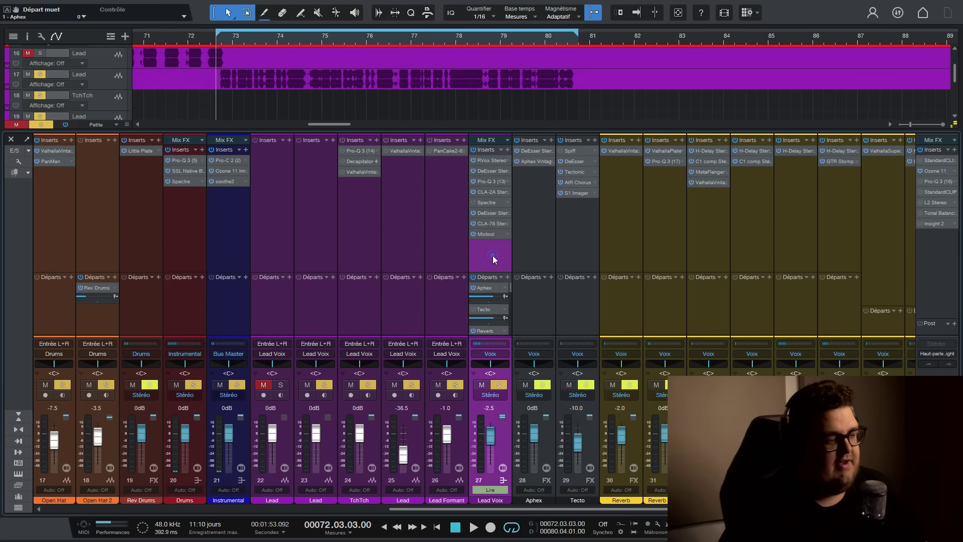
left_click(527, 238)
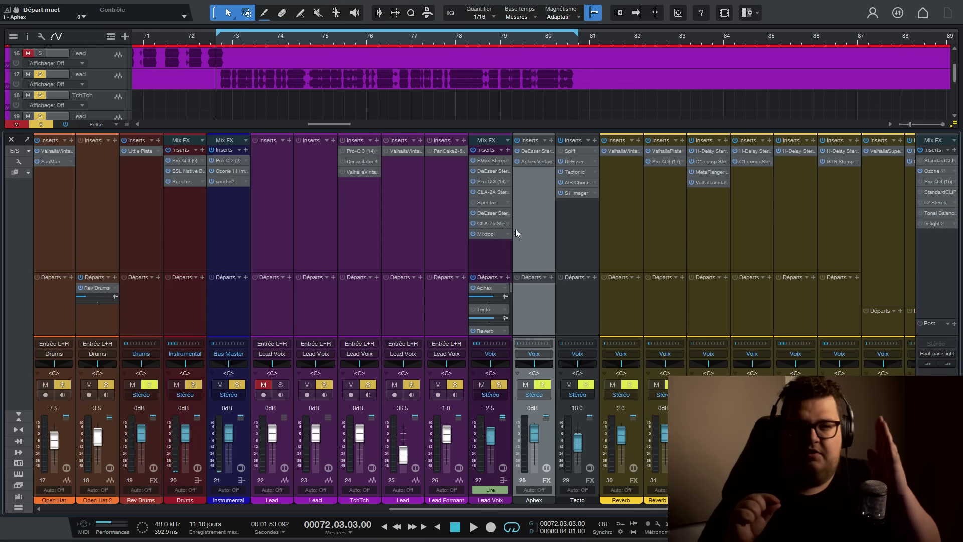
left_click(525, 152)
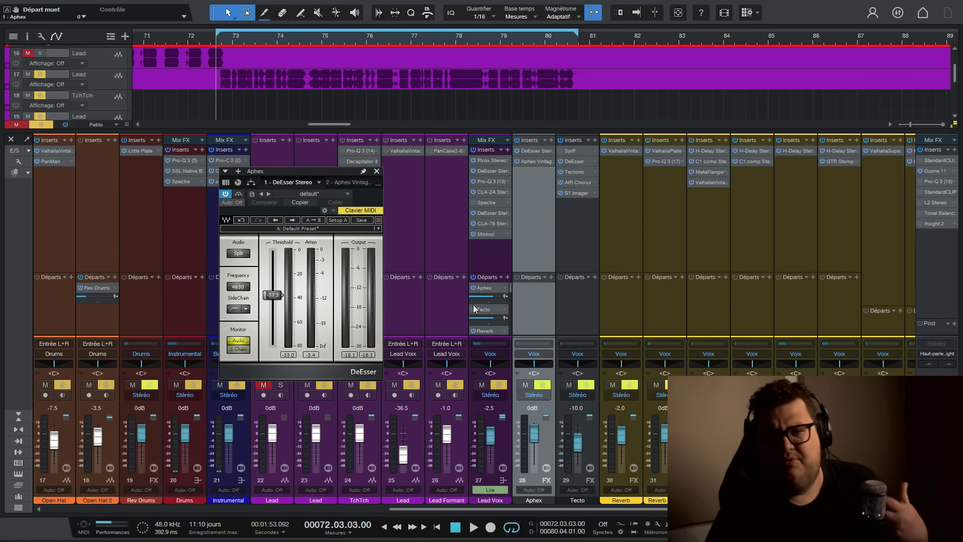
key("space")
left_click(517, 160)
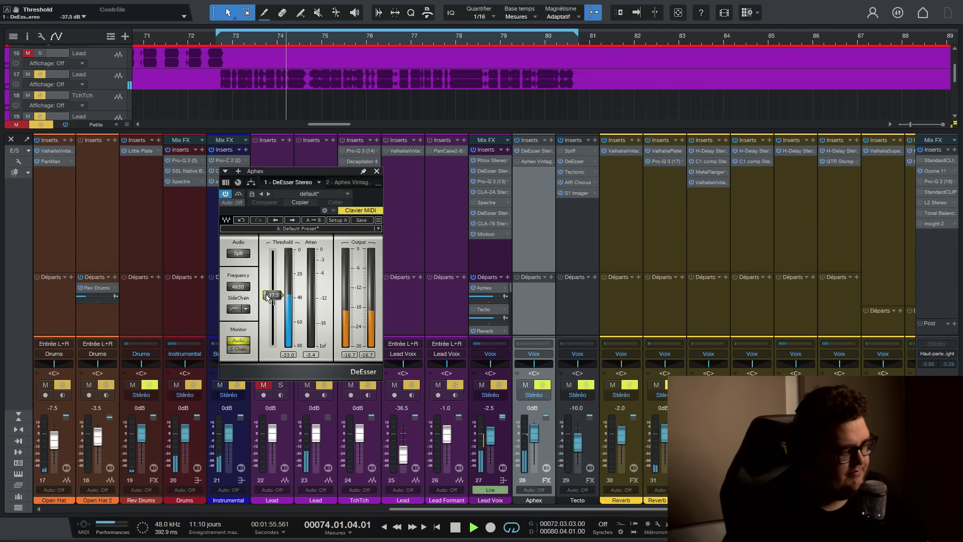
key("space")
Examine the Aphex Vintage Exciter's settings on the Aphex channel, then close both plug-in windows.
left_click(526, 160)
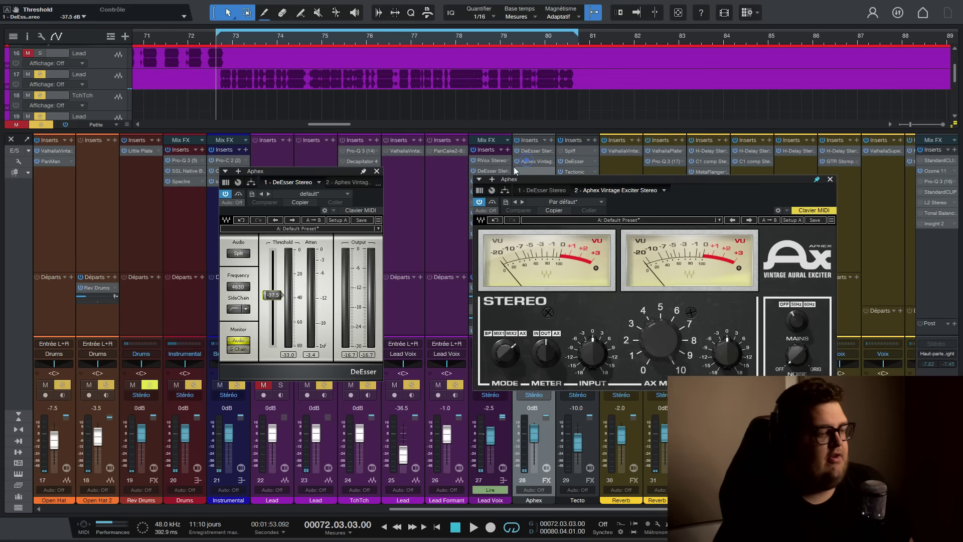
left_click_drag(596, 181, 316, 193)
left_click(377, 171)
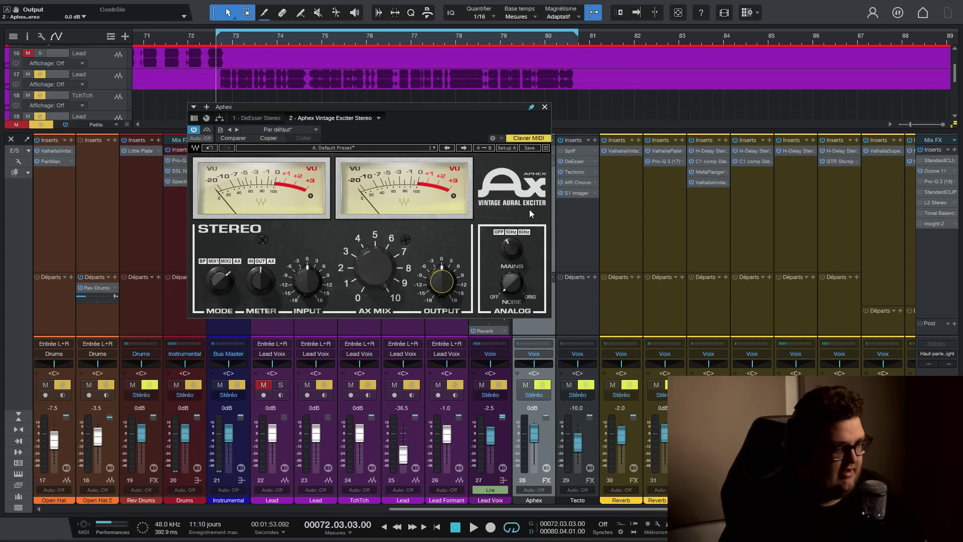
left_click(544, 107)
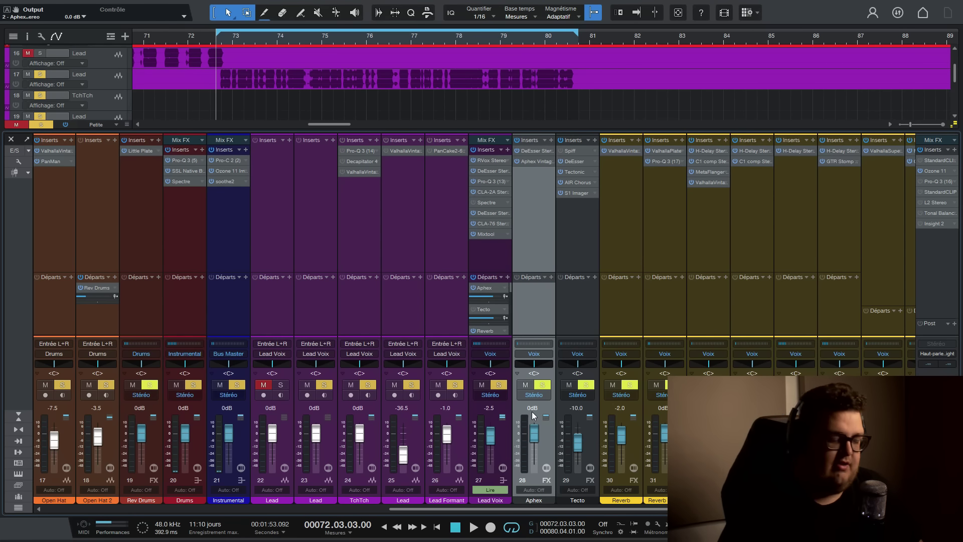
Compare the mix with the Aphex send on and off, and lower the Aphex channel's fader to -15.0 dB.
key("space")
left_click(473, 287)
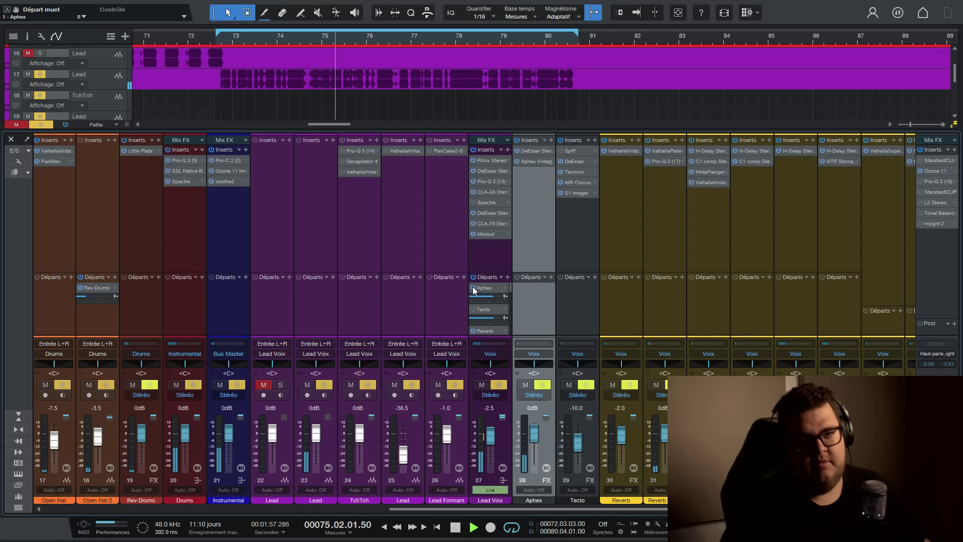
key("space")
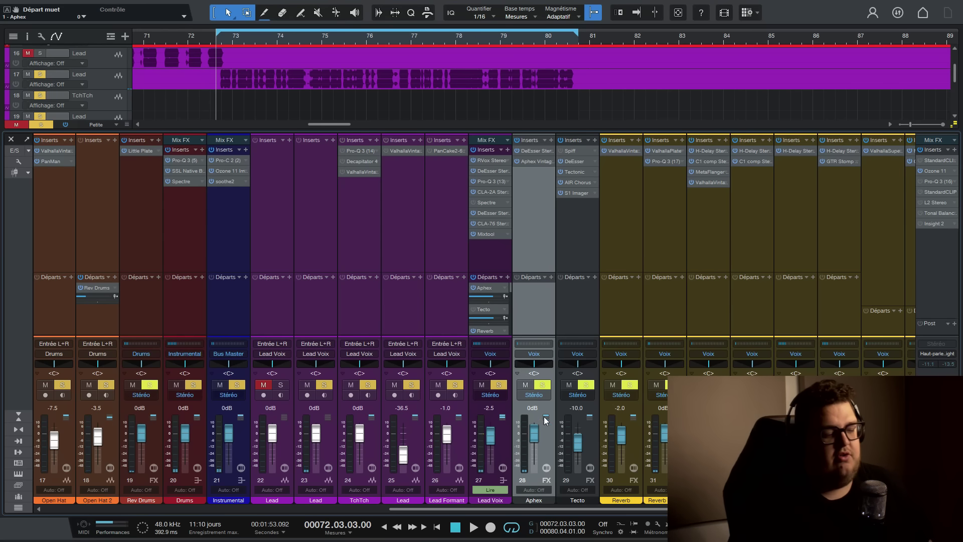
left_click_drag(534, 423, 533, 425)
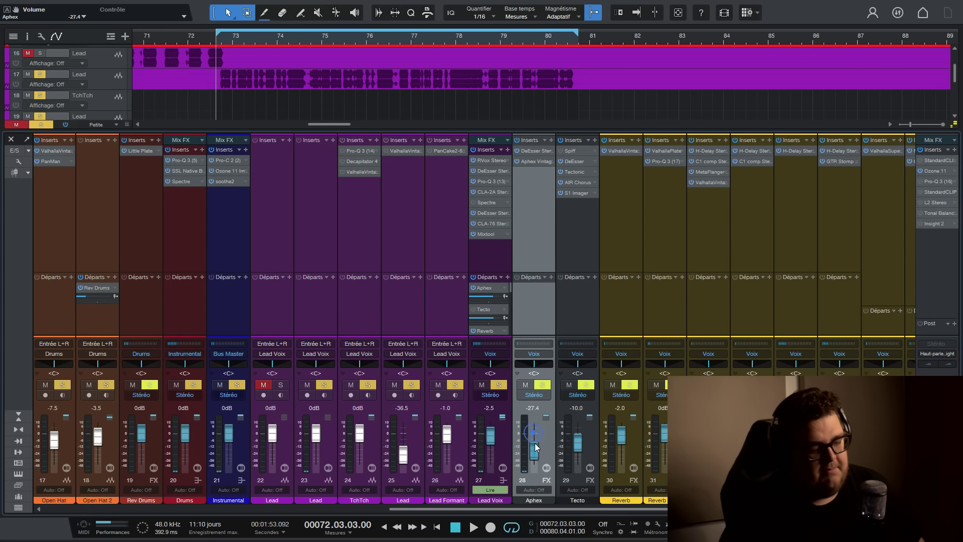
mouse_move(535, 446)
left_mouse_down()
mouse_move(533, 460)
mouse_move(535, 440)
left_mouse_up()
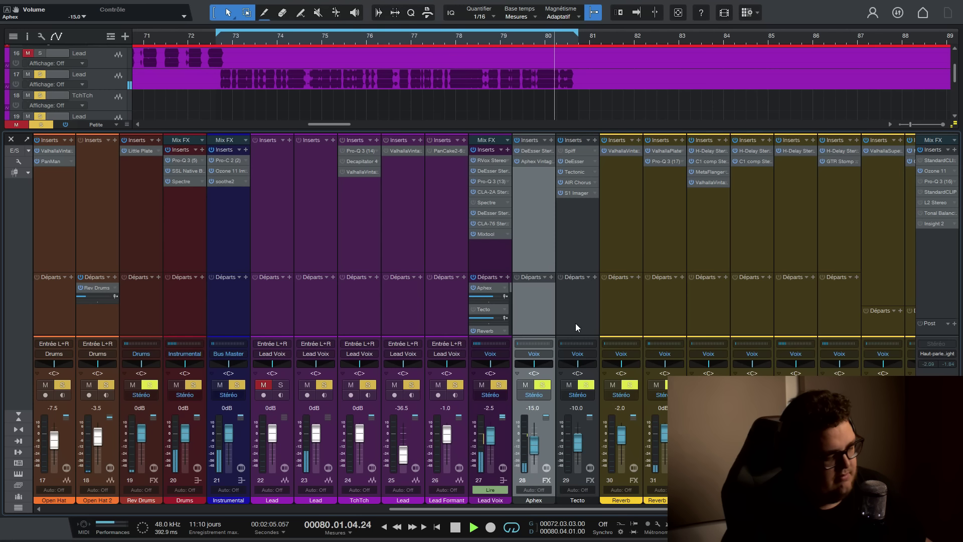
left_click(471, 286)
key("space")
Insert EQ Curve Analyzer 2 before and after the Aphex Vintage Exciter and inspect the exciter's frequency curve.
left_click(551, 140)
type("cur")
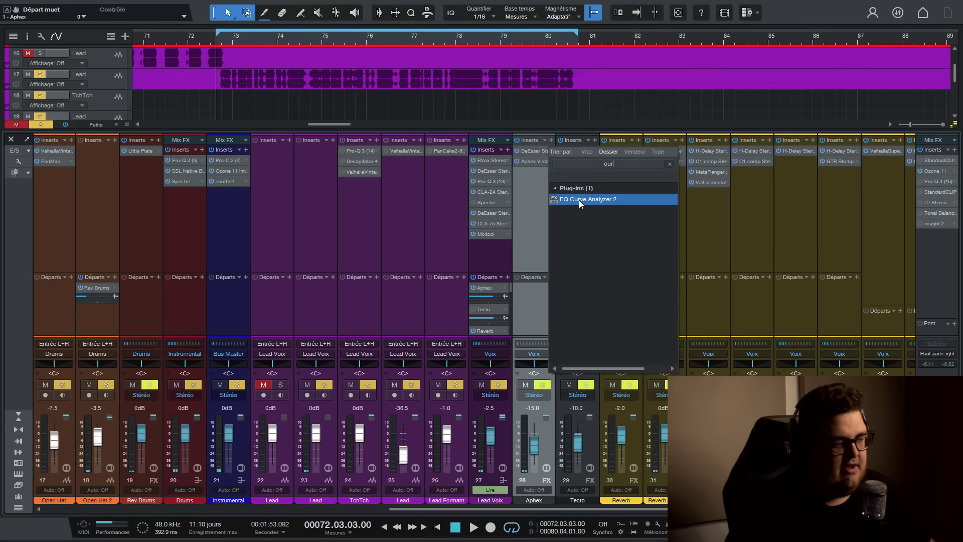
double_click(579, 200)
left_click_drag(553, 107, 462, 152)
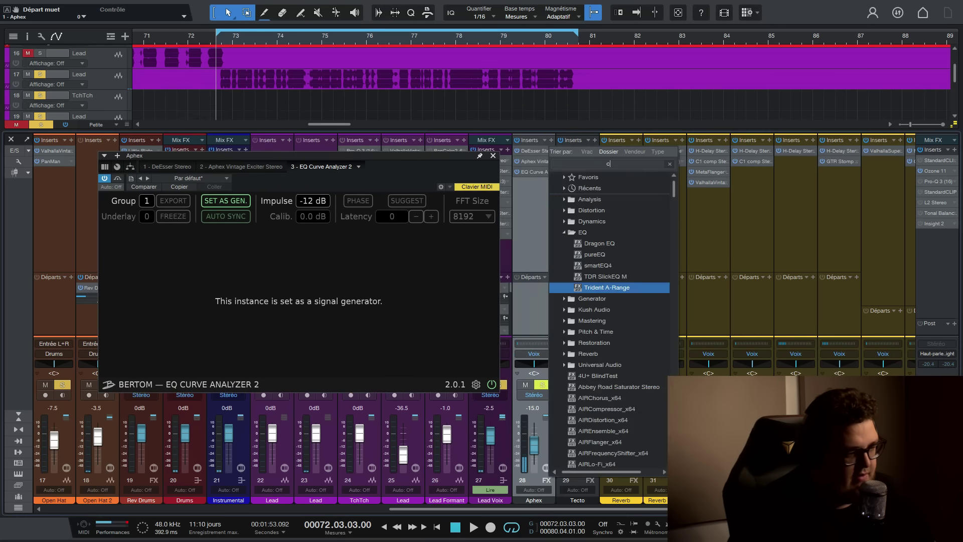
double_click(567, 194)
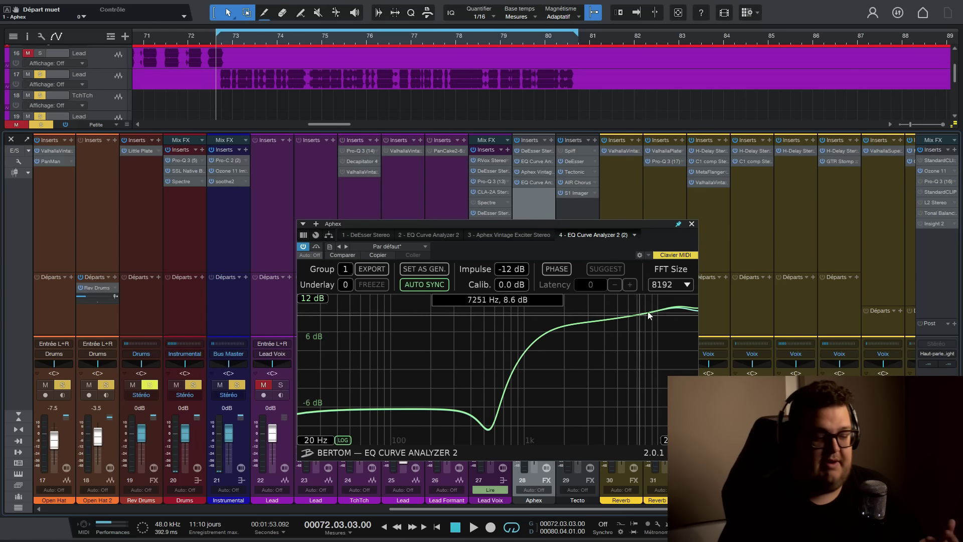
left_click(692, 224)
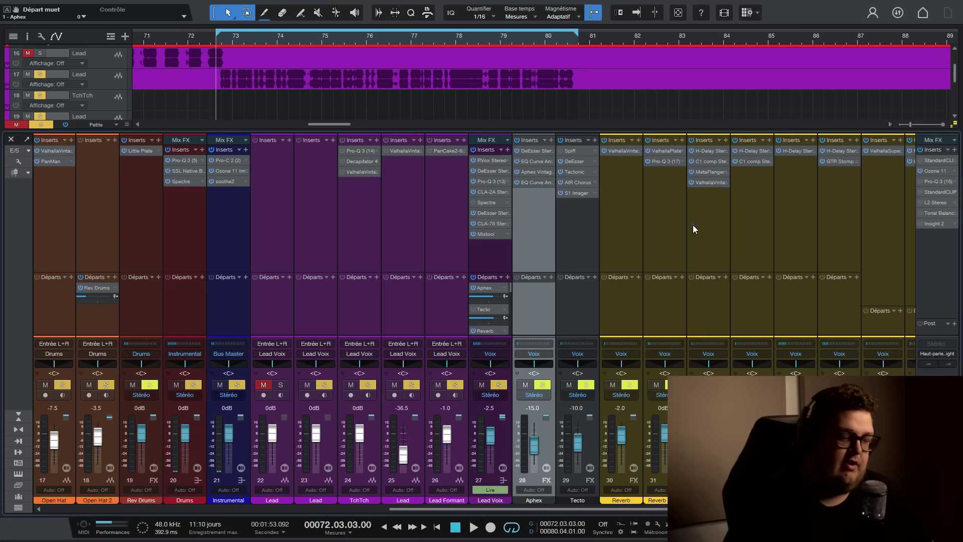
Remove the Aphex send from the Lead Voix bus and delete the Aphex channel.
right_click(507, 290)
left_click(531, 348)
right_click(531, 348)
left_click(546, 352)
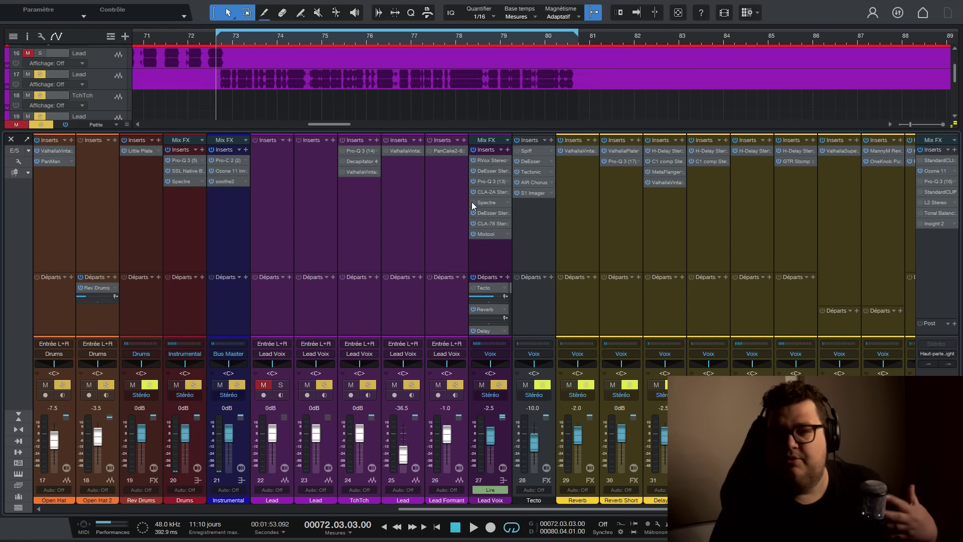
Activate Spectre on the Lead Voix bus and switch off its high shelf and 5.20 kHz peak band.
left_click(487, 203)
left_click_drag(415, 113, 468, 124)
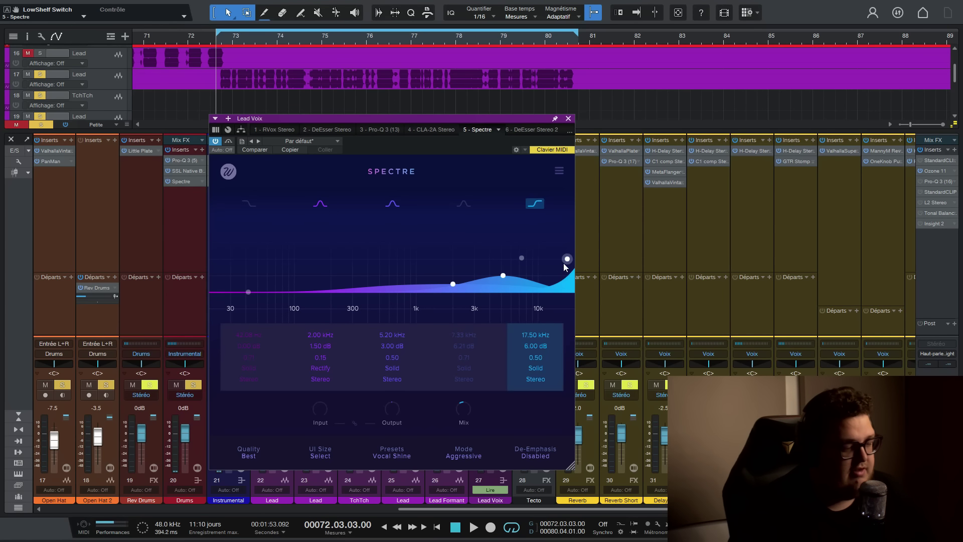
left_click(534, 203)
left_click(392, 203)
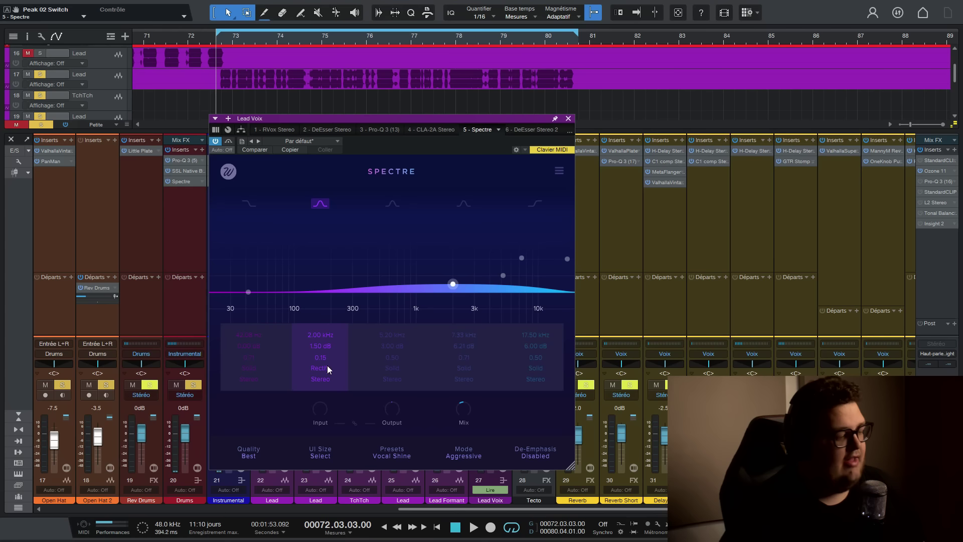
Raise Spectre's remaining peak band to 9.70 dB, audition it in the mix, and set its frequency to 2.00 kHz.
left_click_drag(451, 281, 450, 236)
key("space")
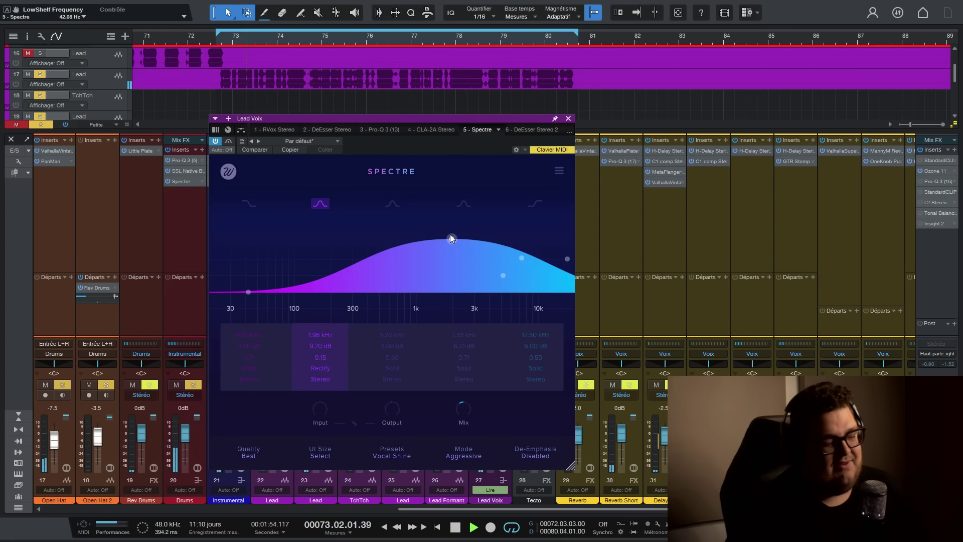
key("space")
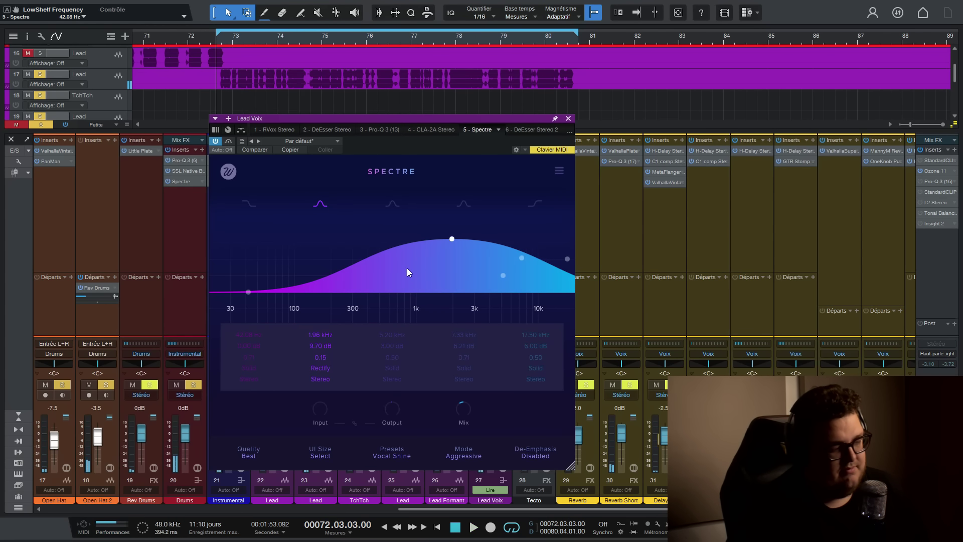
double_click(311, 333)
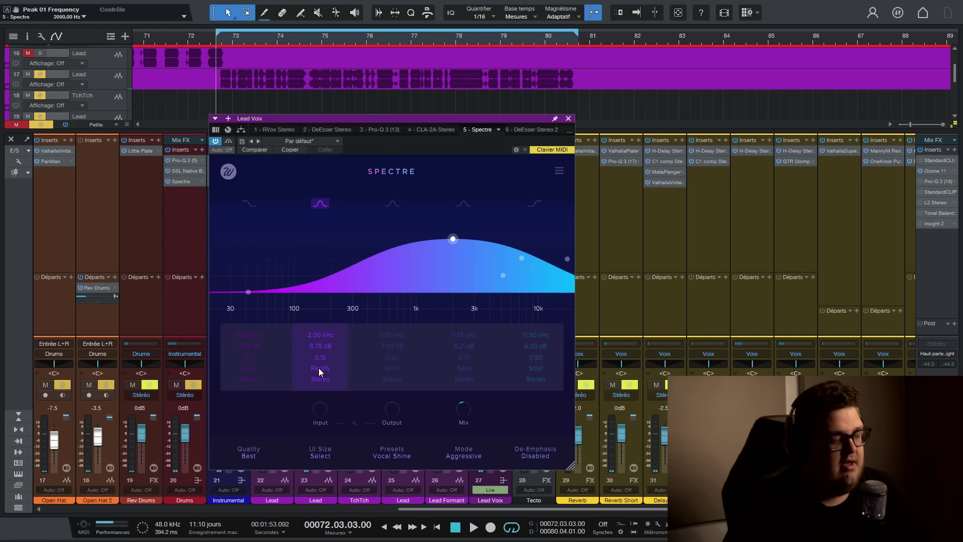
Set Spectre's 2.00 kHz peak gain to 1.50 dB and compare the vocal with that band off and on.
double_click(312, 346)
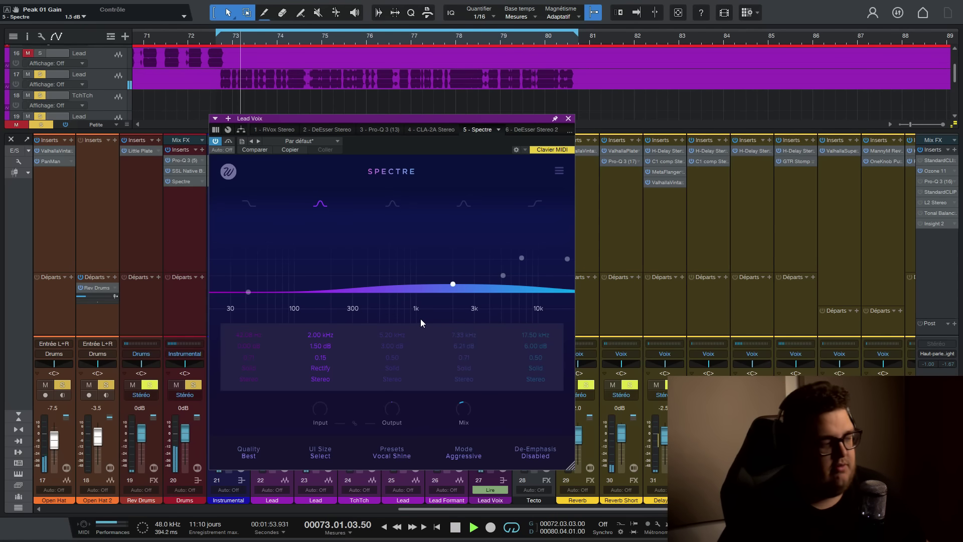
left_click(319, 204)
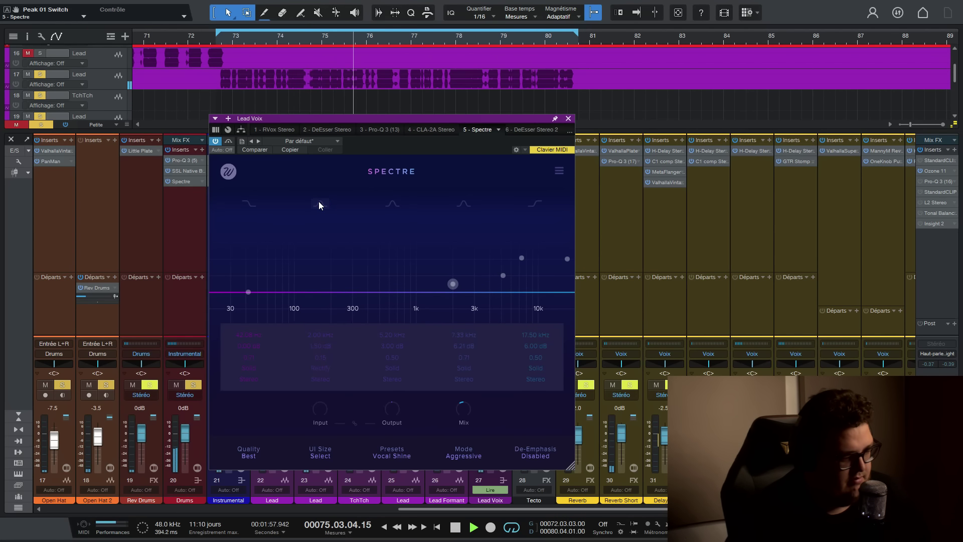
key("space")
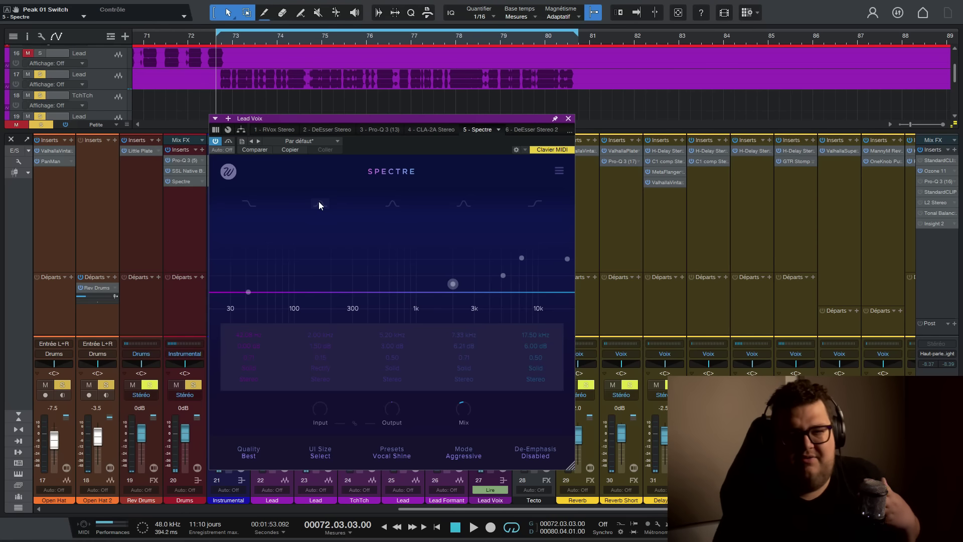
key("space")
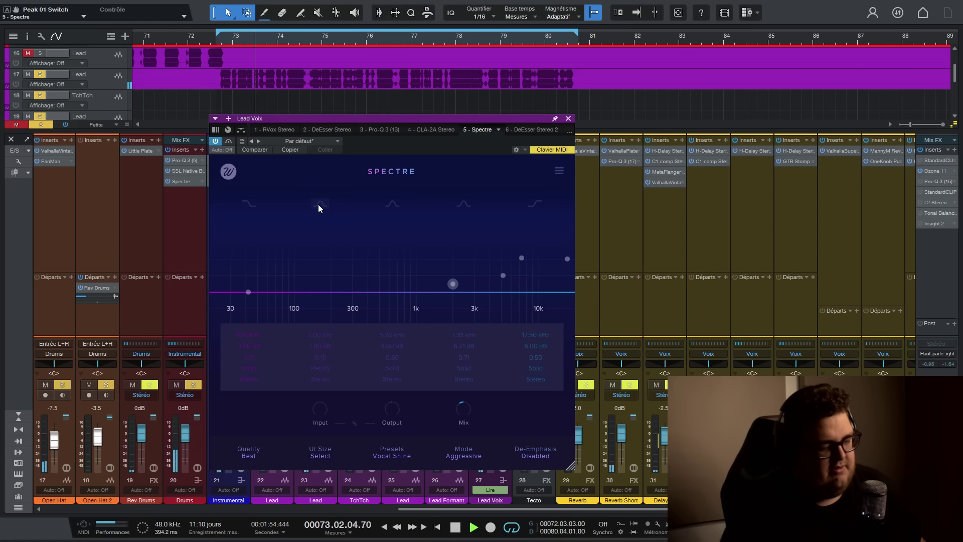
left_click(319, 204)
key("space")
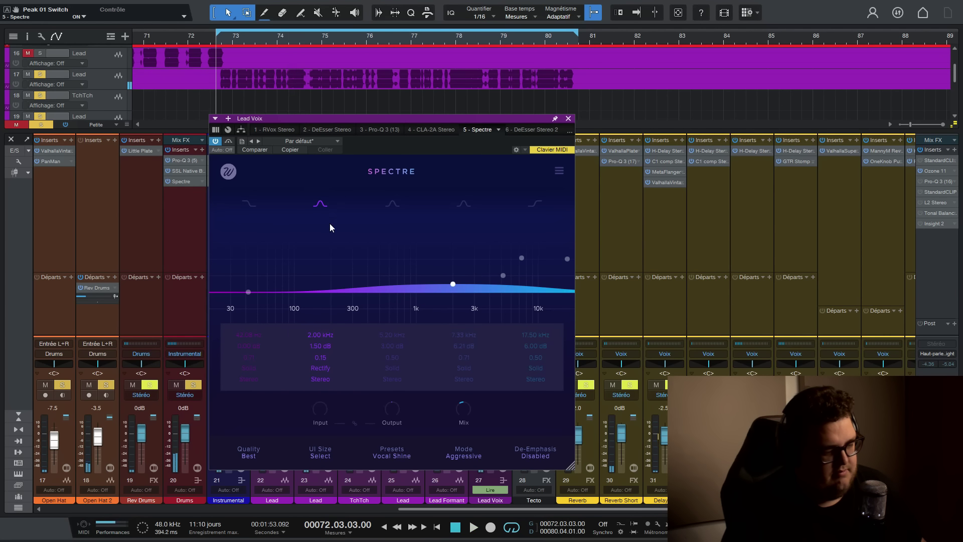
Enable Spectre's 5.20 kHz peak band, exaggerate it to 12.00 dB at 6.73 kHz, and audition it in the mix.
left_click(392, 203)
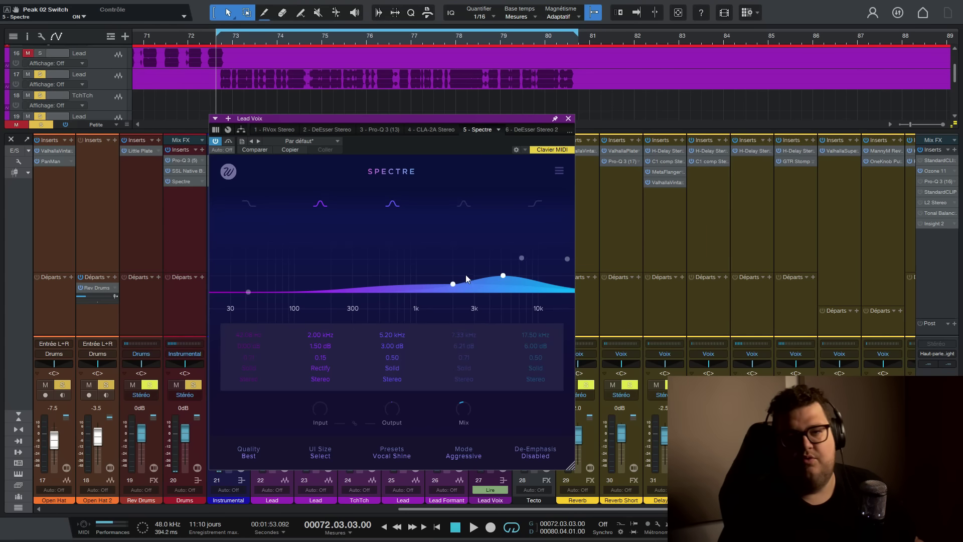
left_click_drag(501, 275, 516, 211)
key("space")
key("space")
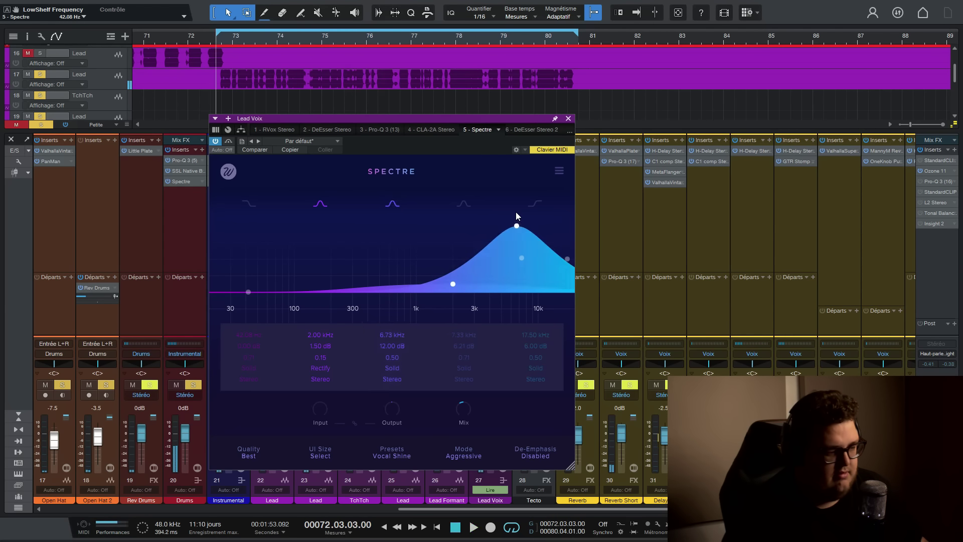
Set Spectre's second peak band back to 5.20 kHz with a gain of 3.00 dB.
mouse_move(397, 351)
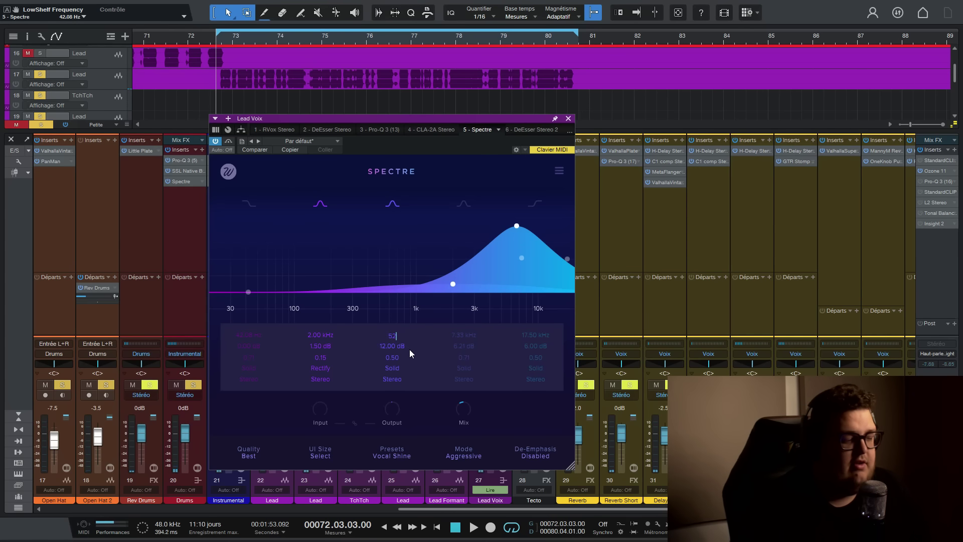
type("00")
key("Return")
double_click(392, 345)
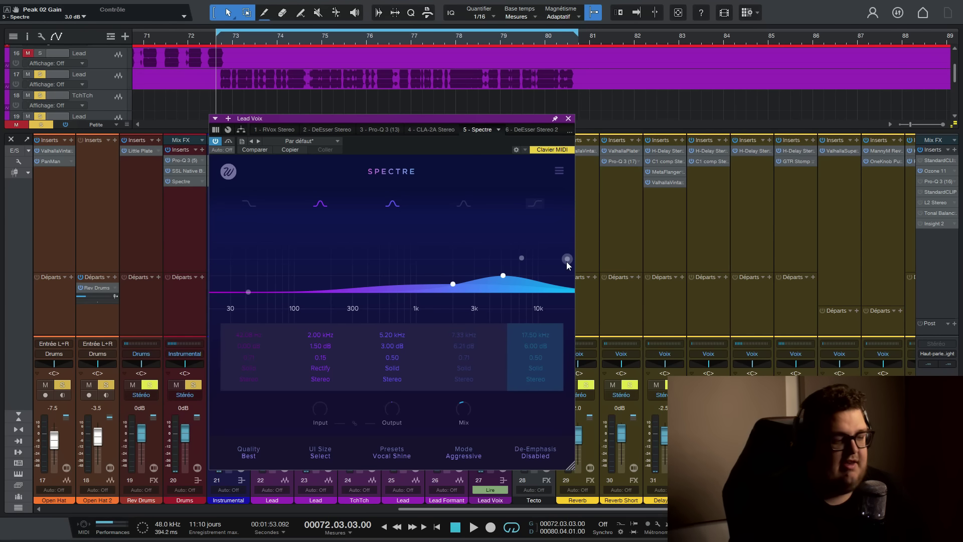
Enable Spectre's high shelf, exaggerate it to 12.00 dB at 13.56 kHz, and audition it in the mix.
left_click(567, 259)
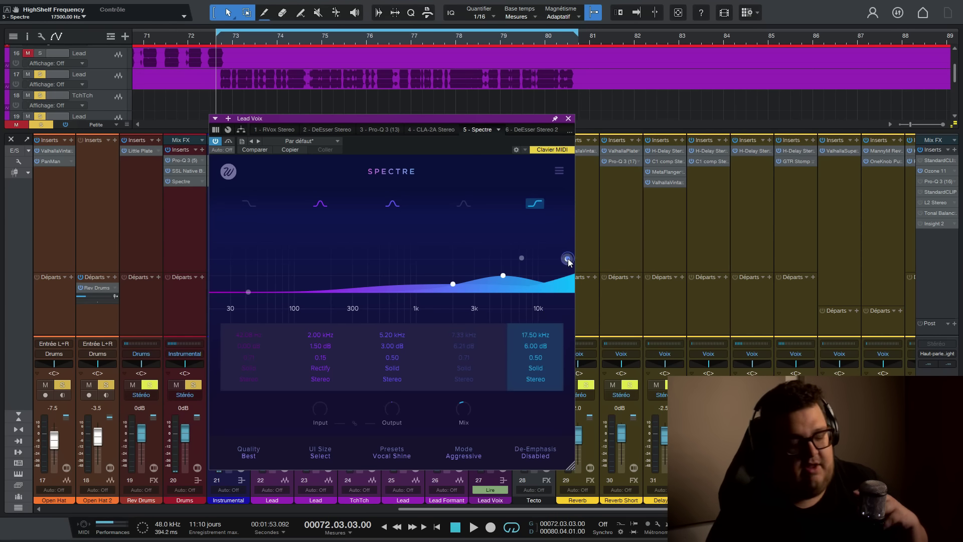
left_click_drag(567, 259, 555, 189)
key("space")
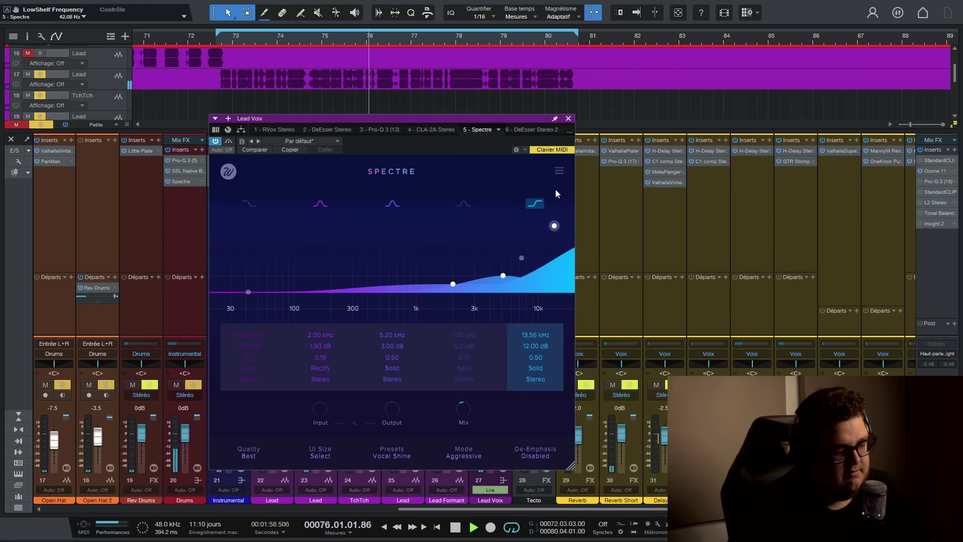
key("space")
Set Spectre's high shelf back to 17.50 kHz with a gain of 8.00 dB.
double_click(534, 334)
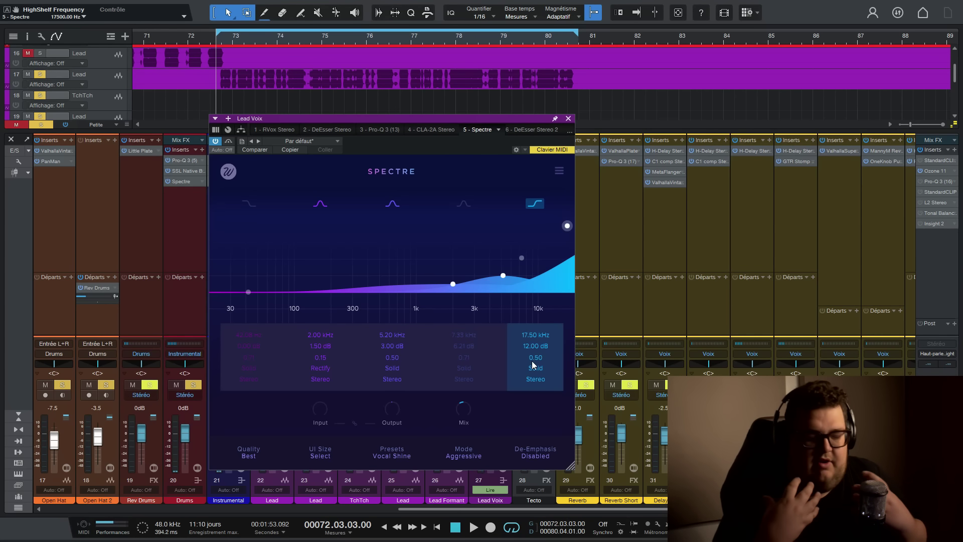
double_click(534, 345)
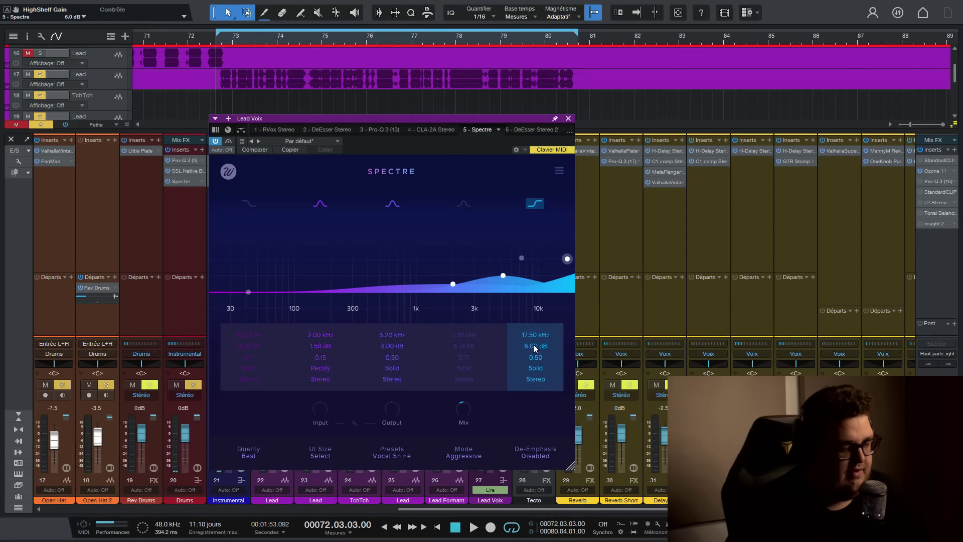
double_click(534, 345)
type("8")
key("Return")
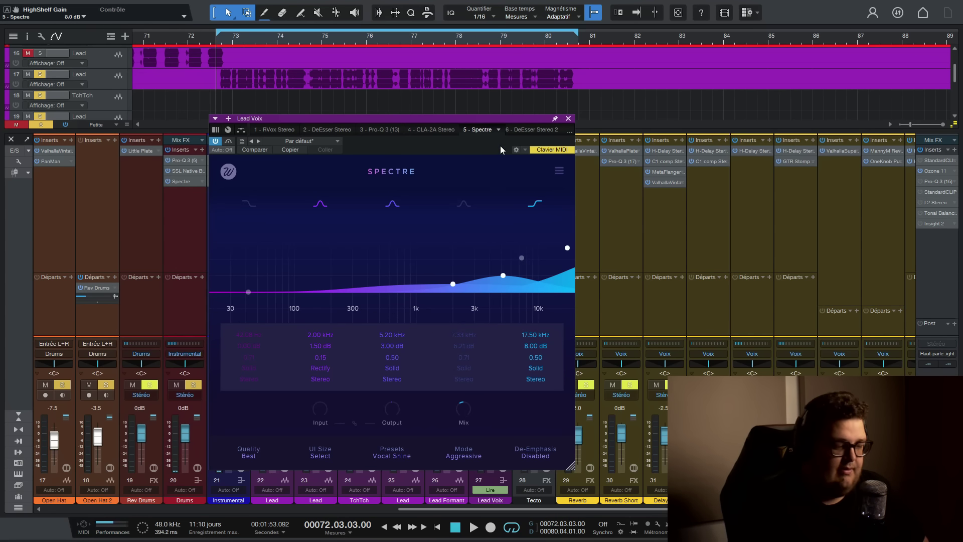
Raise Spectre's high shelf to 8.80 dB, 5.20 kHz peak to 3.73 dB and 2.00 kHz peak to 2.70 dB, adjust the mix, and audition.
left_click_drag(490, 117, 341, 113)
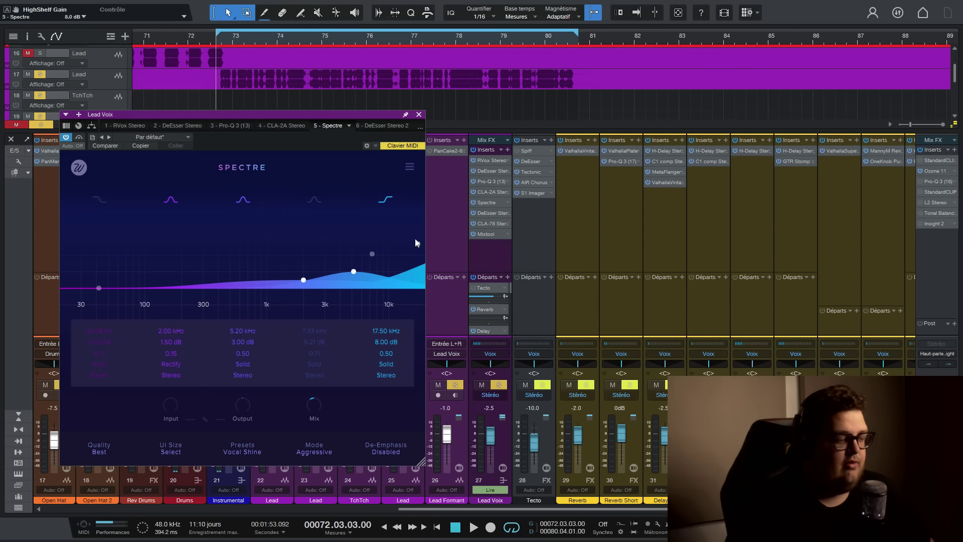
left_click_drag(375, 343, 381, 332)
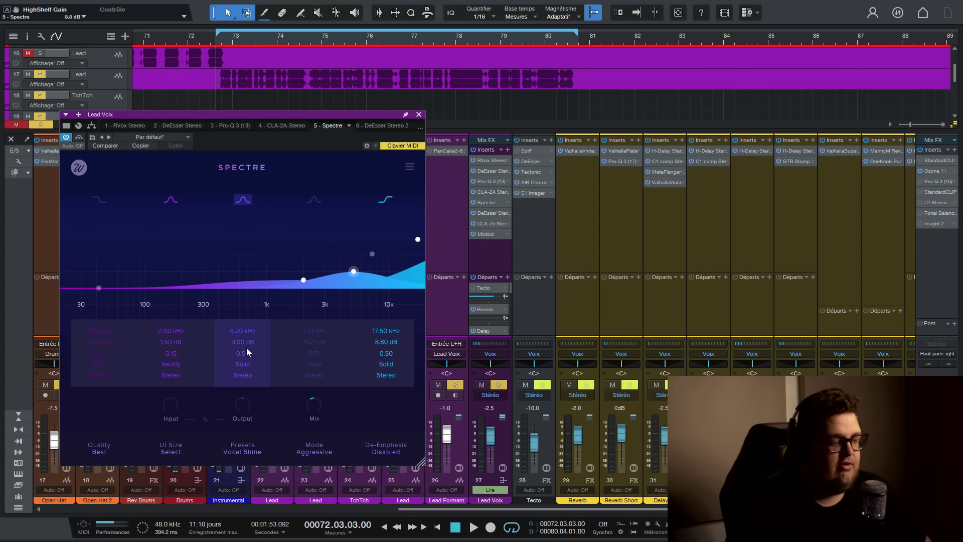
left_click_drag(245, 347, 236, 340)
left_click_drag(167, 342, 170, 324)
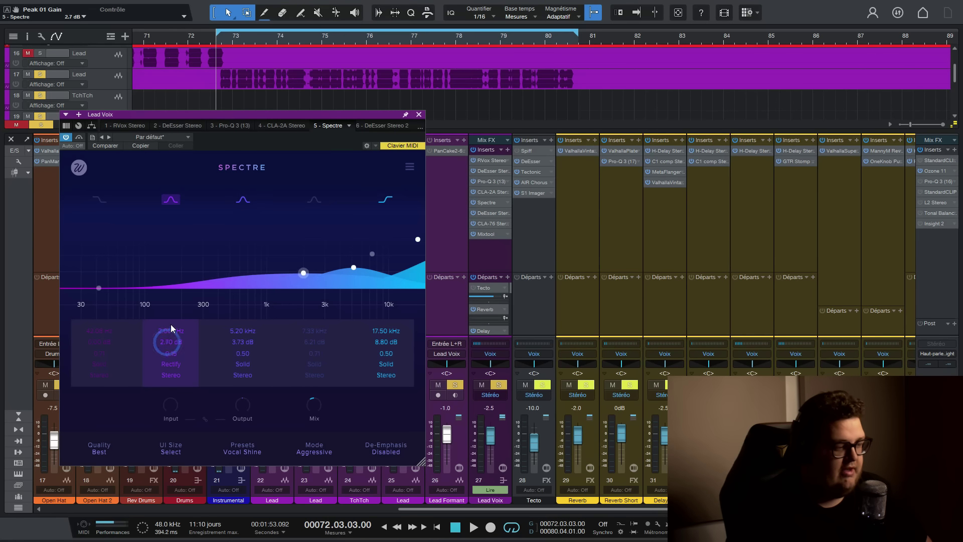
mouse_move(314, 407)
left_mouse_down()
mouse_move(315, 419)
mouse_move(341, 297)
mouse_move(320, 422)
left_mouse_up()
key("space")
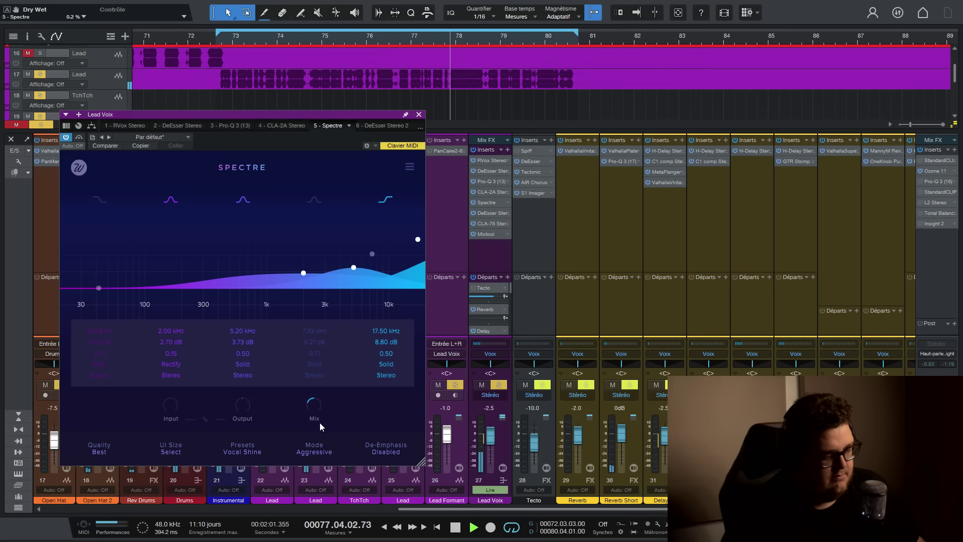
Lower Spectre's first peak to 1.78 dB at 1.96 kHz, readjust its mix, and set the Lead Voix bus volume to -3.8 dB.
left_click_drag(305, 273, 305, 279)
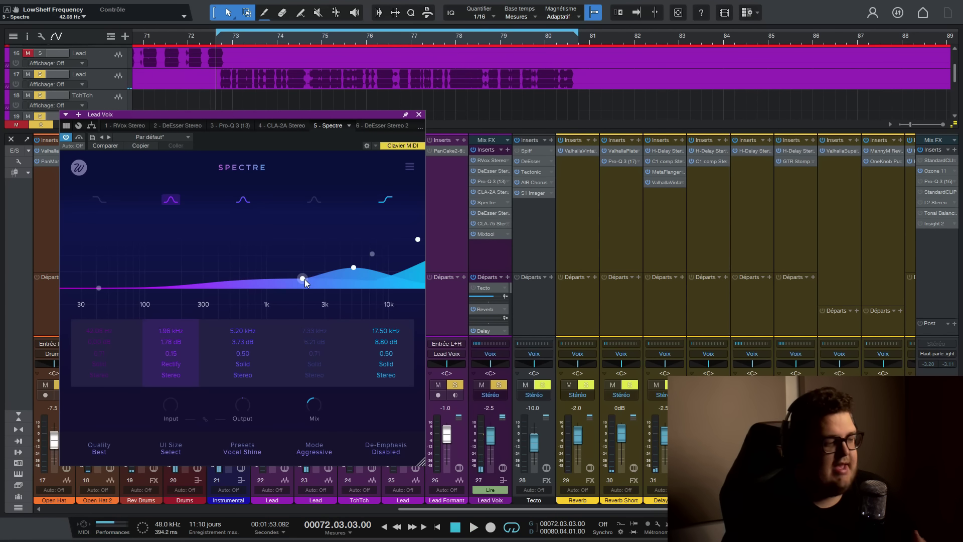
left_click_drag(315, 405, 315, 389)
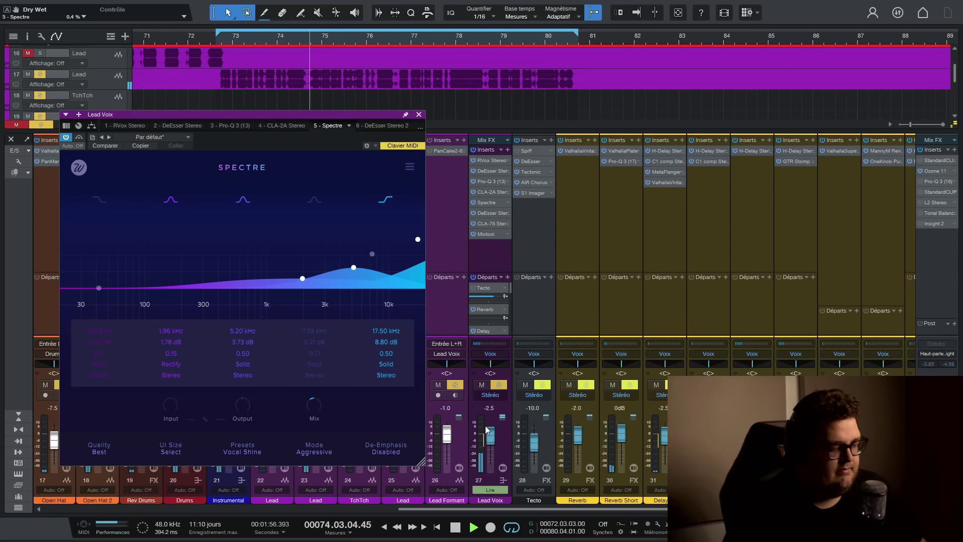
left_click_drag(491, 433, 491, 435)
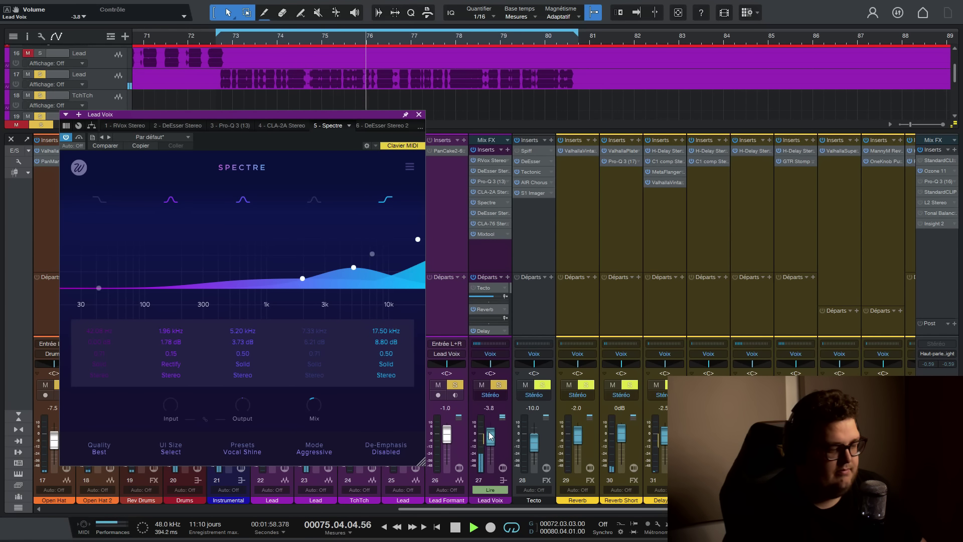
key("space")
left_click_drag(265, 115, 404, 91)
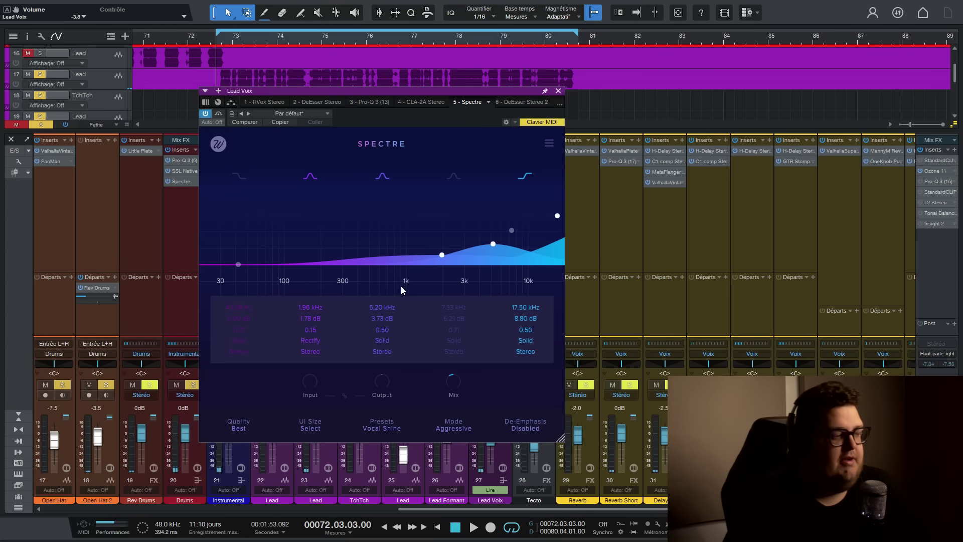
left_click(558, 91)
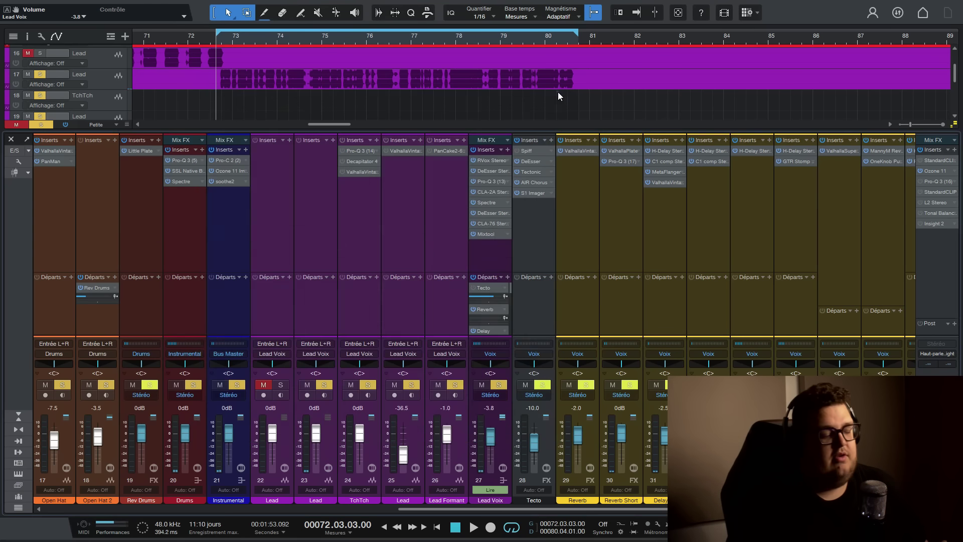
Insert the Vitamin Stereo plug-in on the Lead Voix bus and close its window.
left_click(506, 149)
type("b")
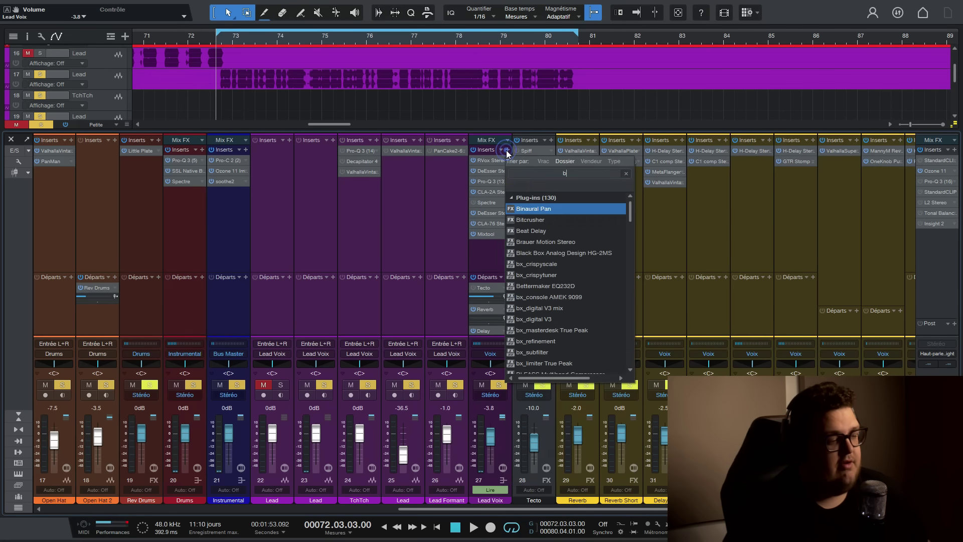
key("BackSpace")
type("vitamin")
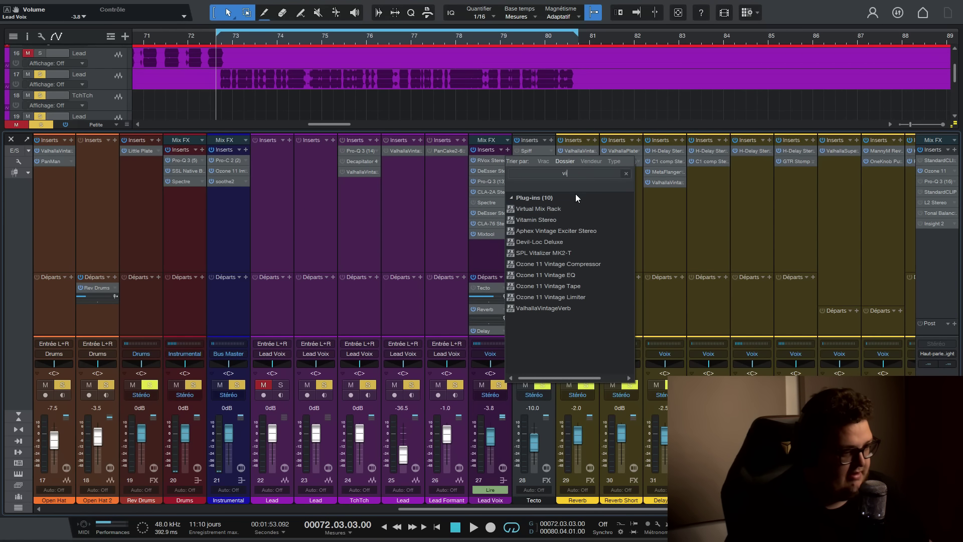
left_click(550, 207)
left_click(505, 90)
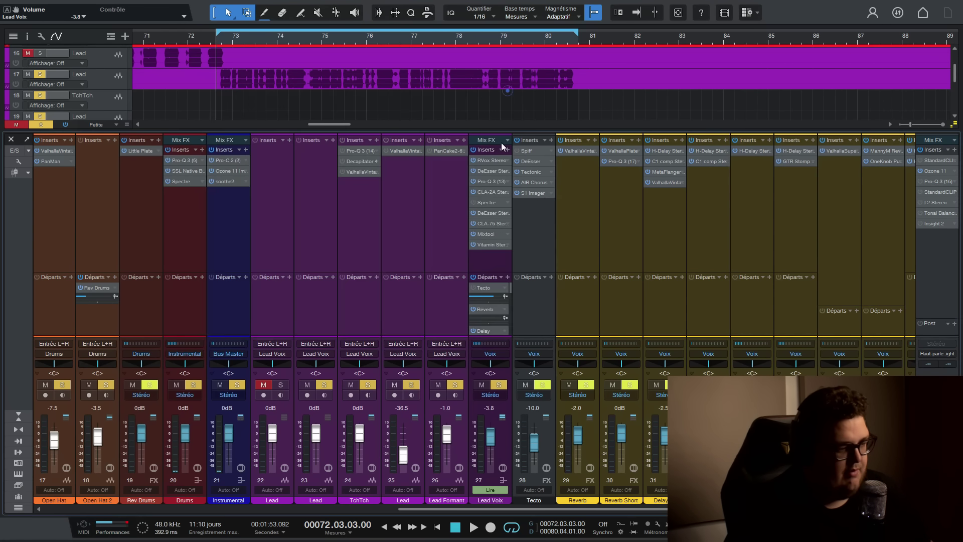
Insert the Saturn 2 plug-in on the Lead Voix bus and close its window.
left_click(507, 149)
left_click(521, 203)
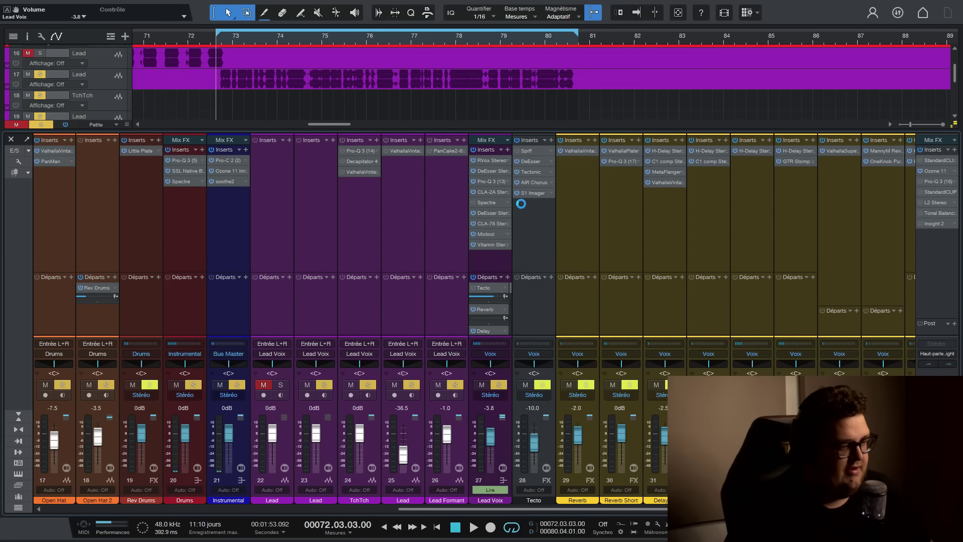
left_click(593, 91)
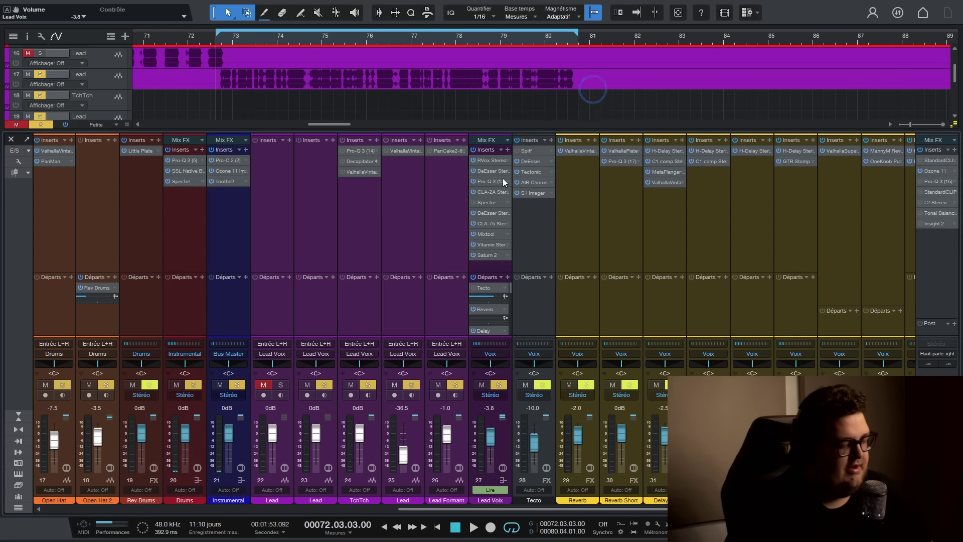
Insert the SPL Vitalizer MK2-T plug-in on the Lead Voix bus and close its window.
left_click(507, 148)
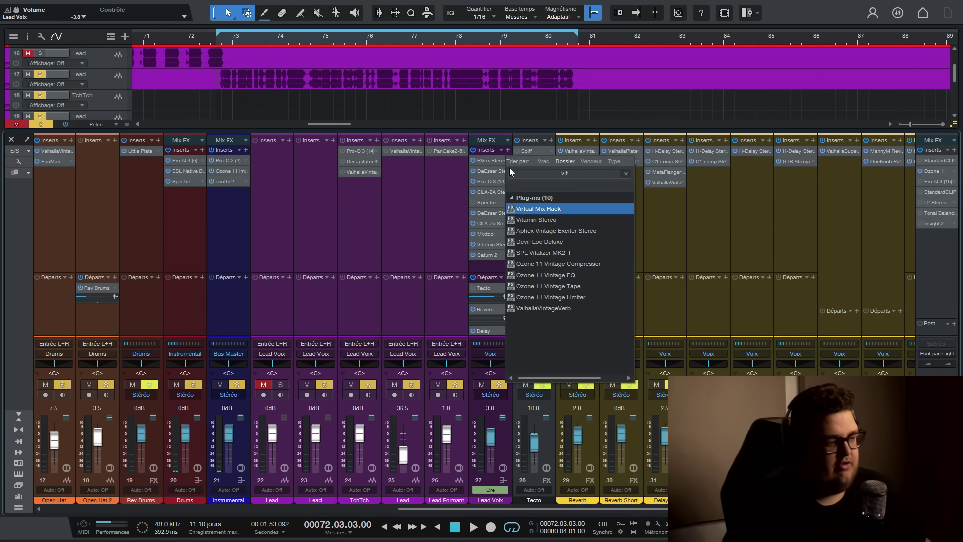
left_click(522, 212)
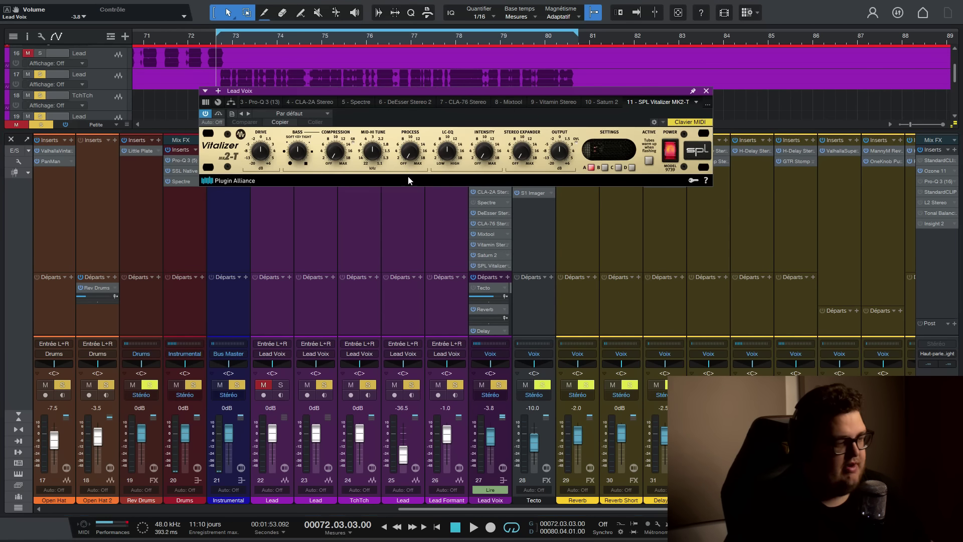
left_click(705, 90)
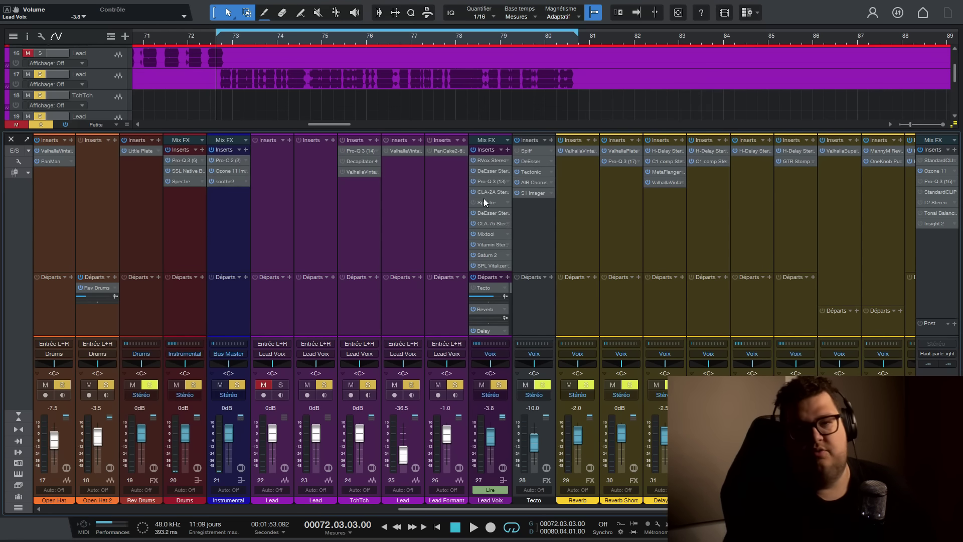
Deactivate Vitamin, Saturn 2 and SPL Vitalizer on the Lead Voix bus, and raise Vitamin's HI band to 16.9.
left_click(467, 251)
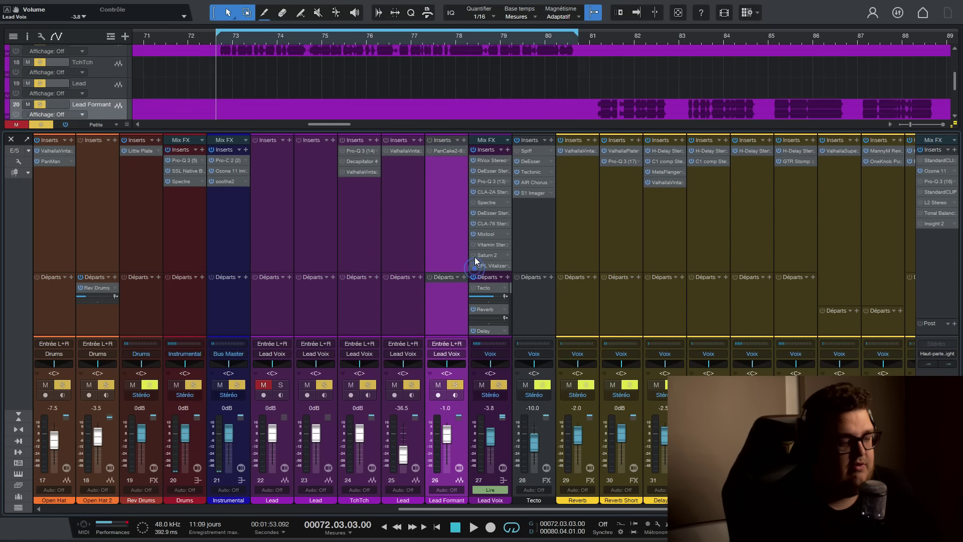
left_click(482, 242)
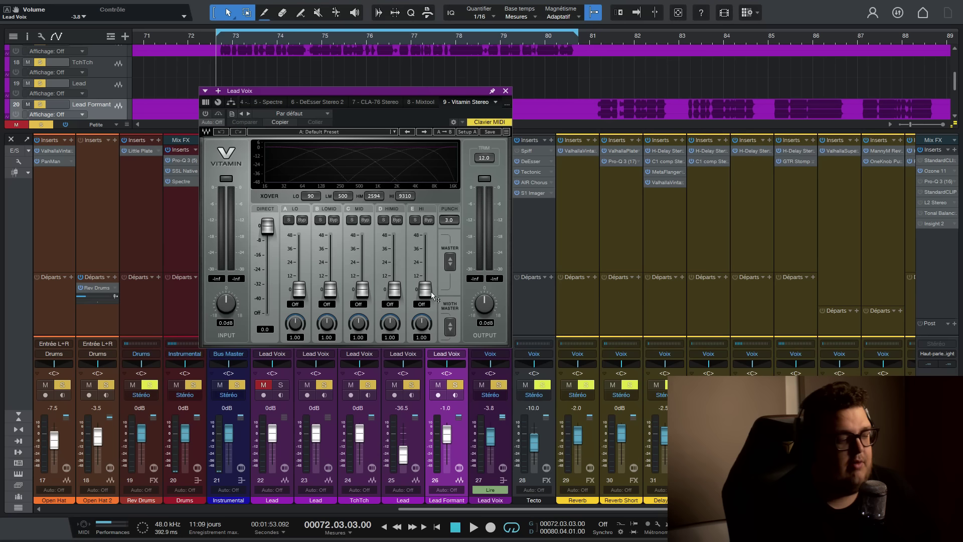
left_click_drag(431, 291, 430, 271)
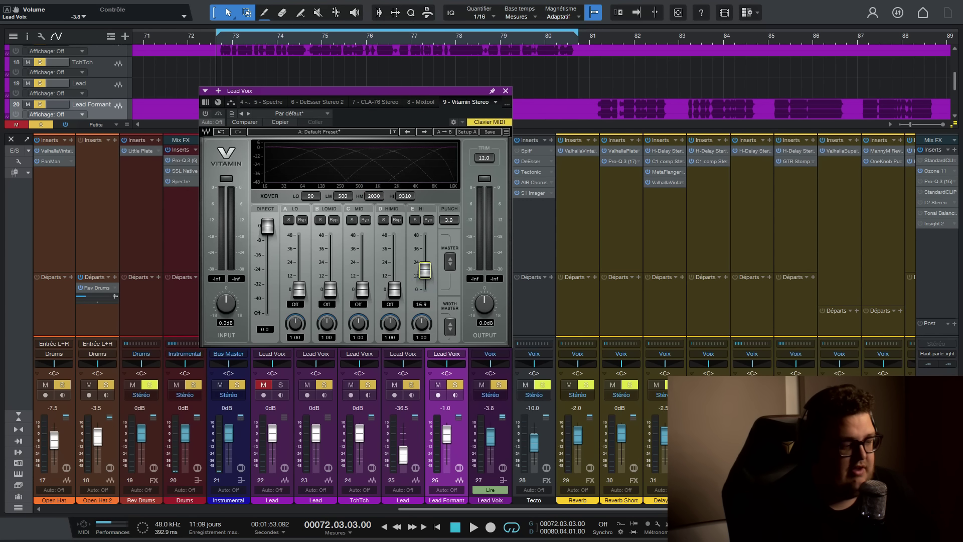
left_click(505, 91)
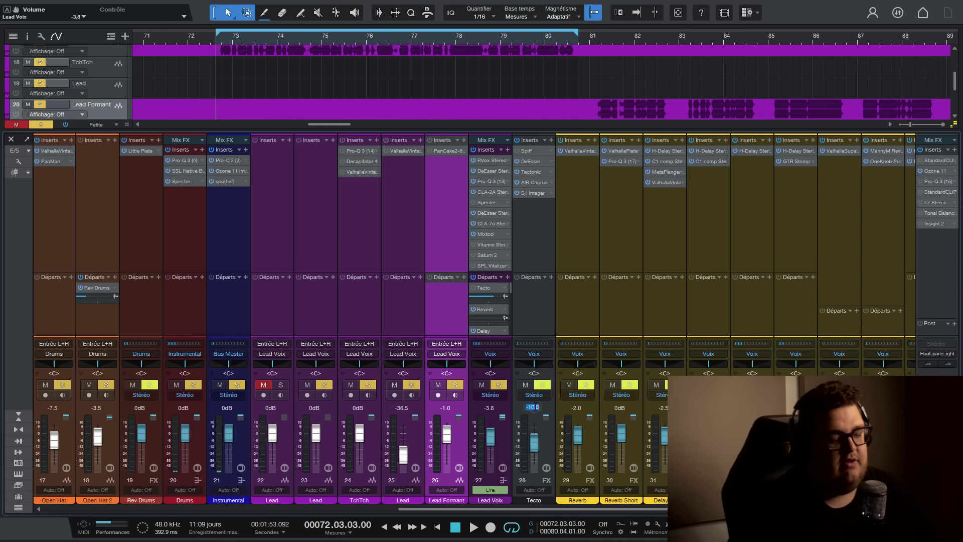
Set the Tecto channel volume to 0 dB and open its DeEsser insert.
type("0")
key("Return")
left_click(530, 161)
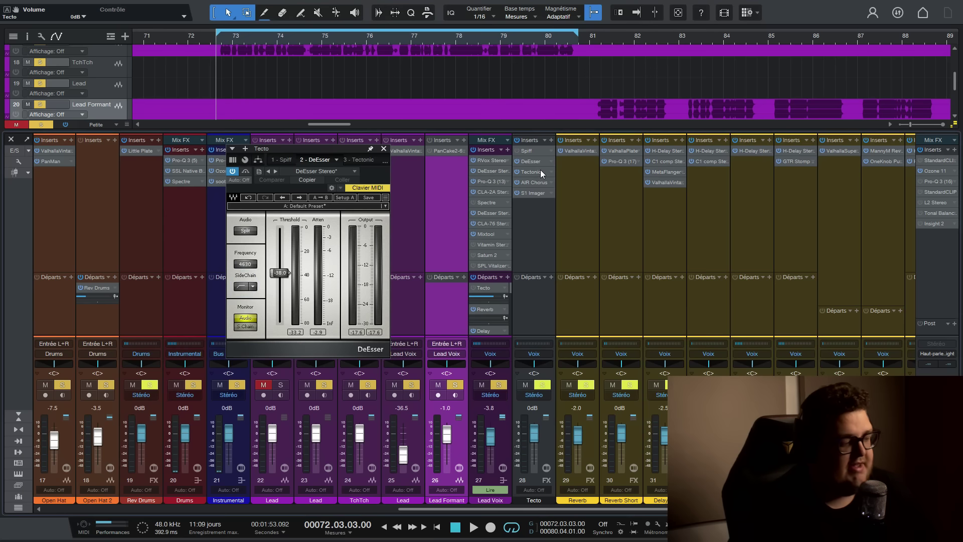
Pull down the Mid 1 band in the Tecto channel's Tectonic plug-in, review the setting and close its window.
left_click(538, 171)
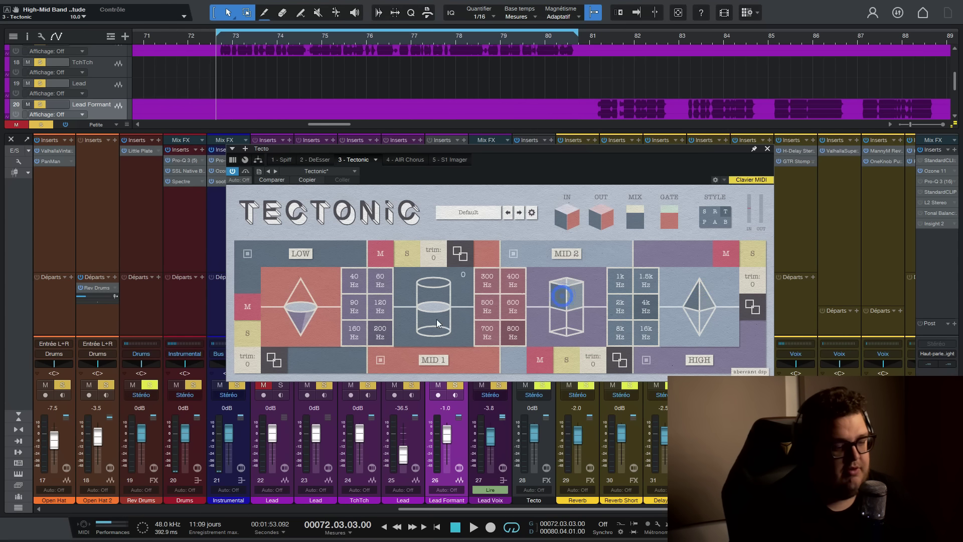
left_click_drag(434, 301, 434, 319)
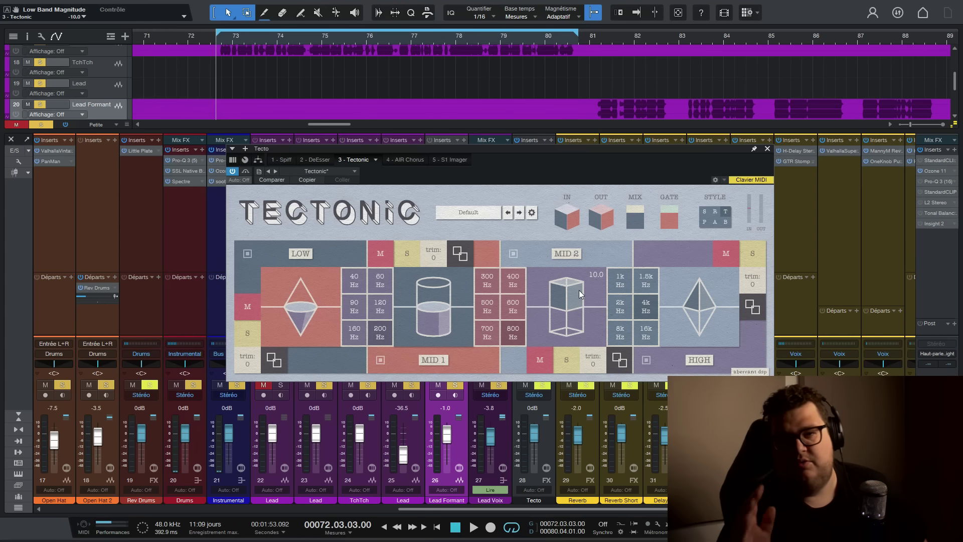
left_click(766, 148)
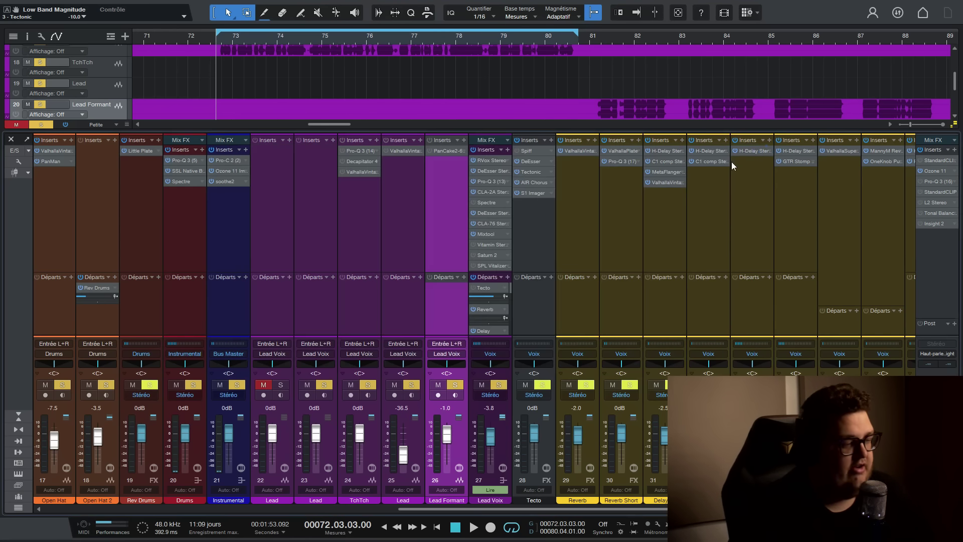
left_click(527, 172)
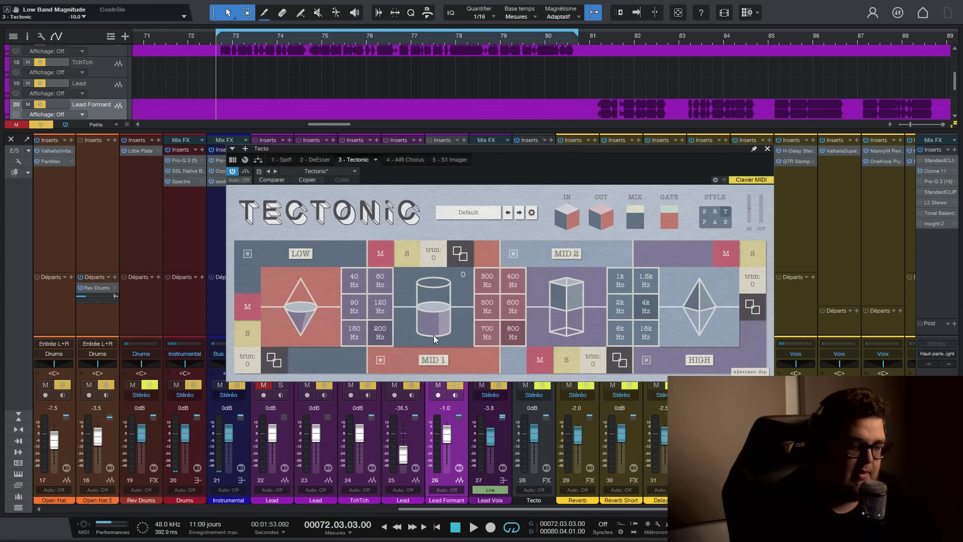
left_click(768, 151)
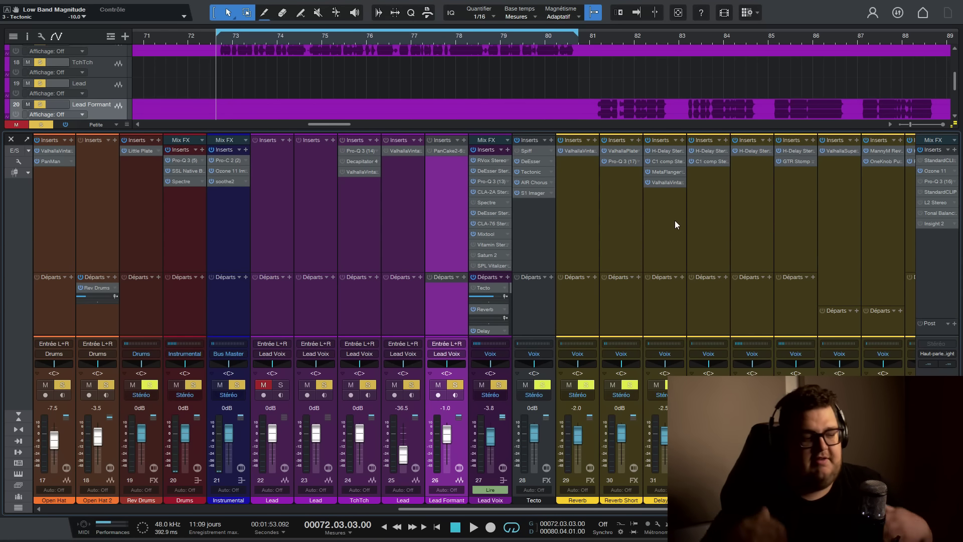
Review the AIR Chorus and S1 Imager settings on the Tecto channel, closing each plug-in window.
left_click(538, 182)
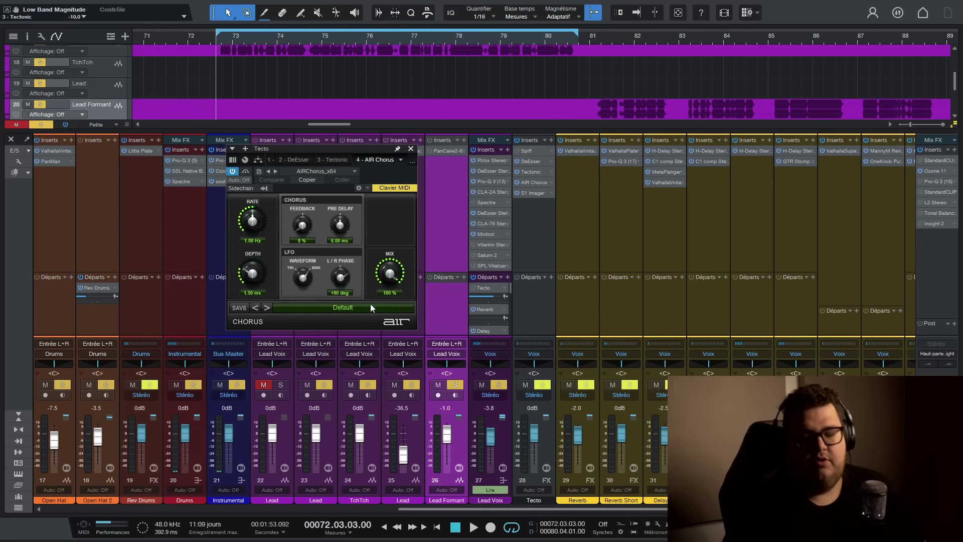
left_click(411, 149)
left_click(537, 192)
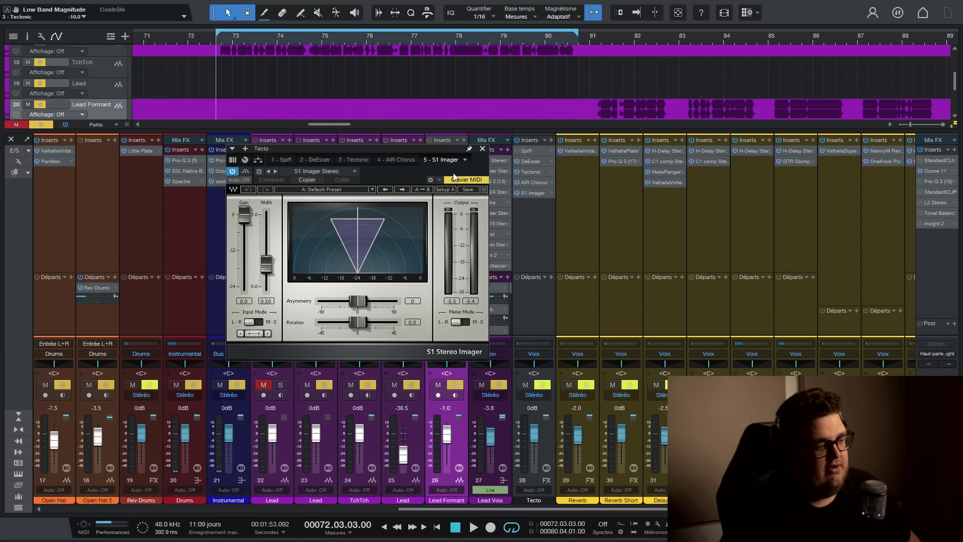
left_click(482, 149)
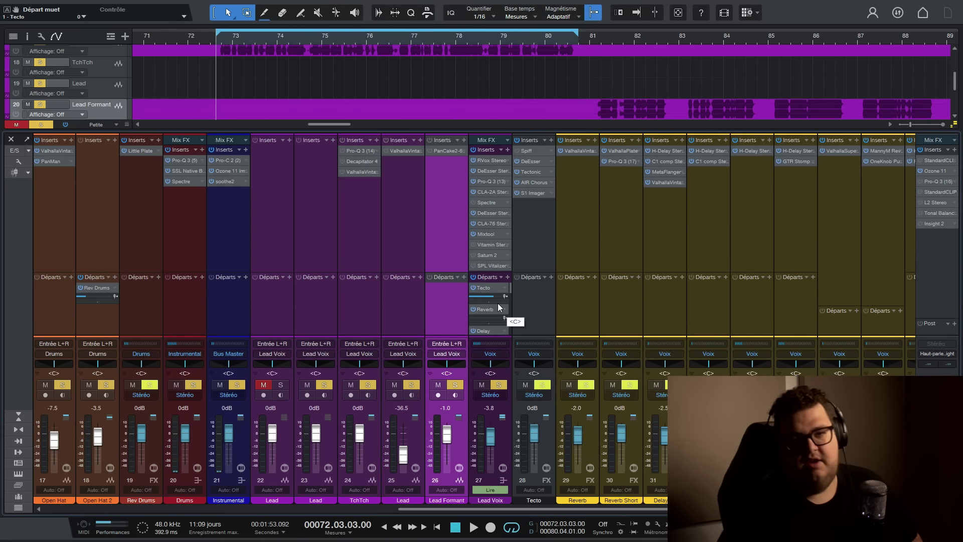
Audition the loop, lowering the Tecto channel volume to -15.0 dB and the Lead Voix bus to -5.0 dB.
key("space")
left_click_drag(533, 432, 533, 439)
key("space")
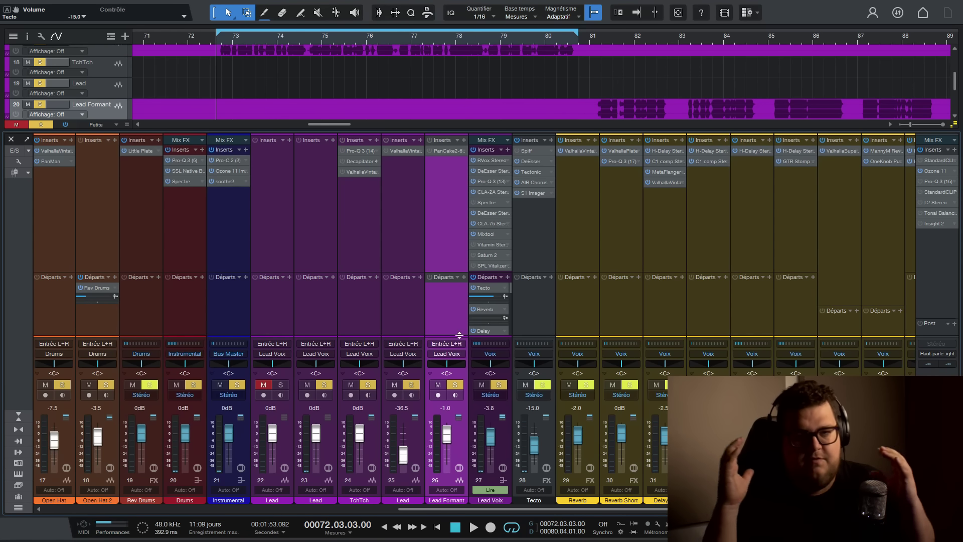
left_click_drag(490, 434, 490, 436)
Isolate the vocals during playback by removing the Drums bus solo and muting the Instrumental bus.
key("space")
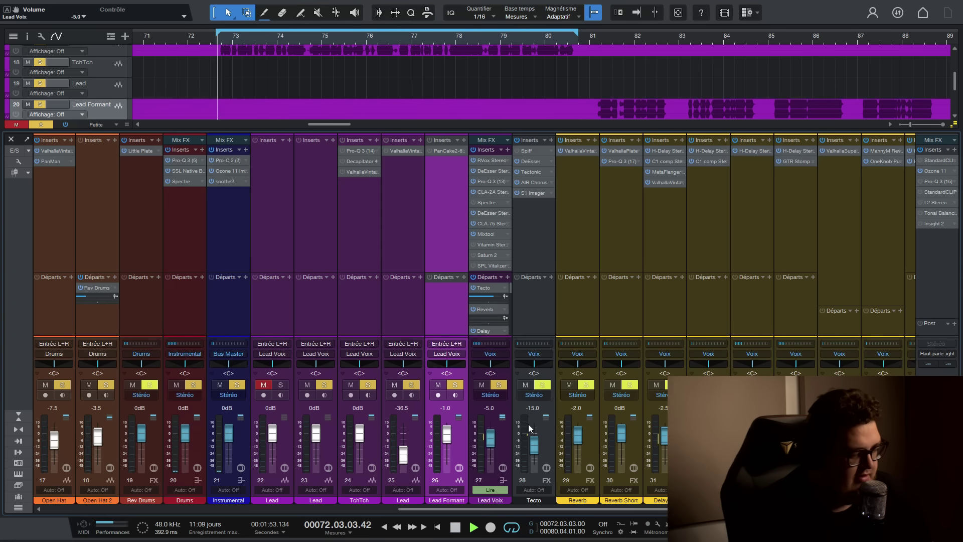
left_click(193, 385)
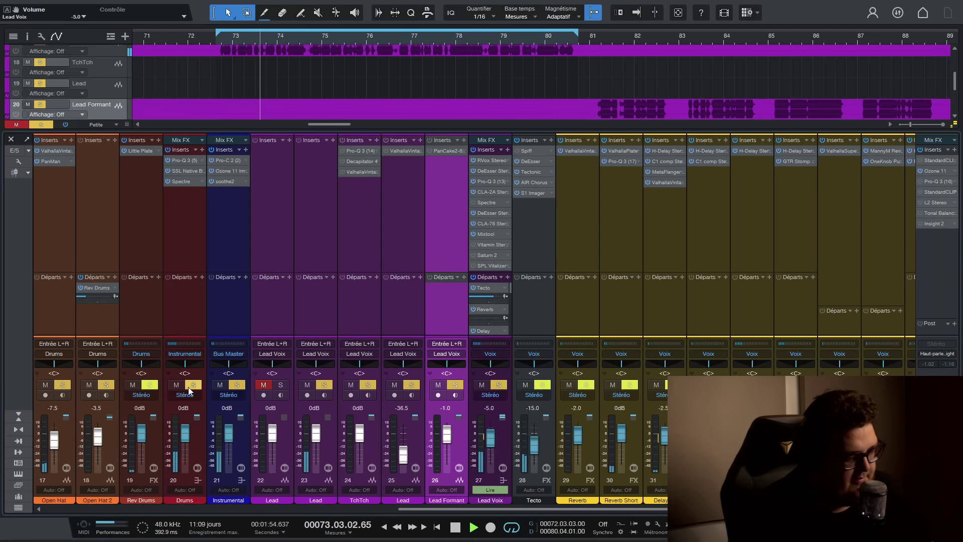
left_click(214, 385)
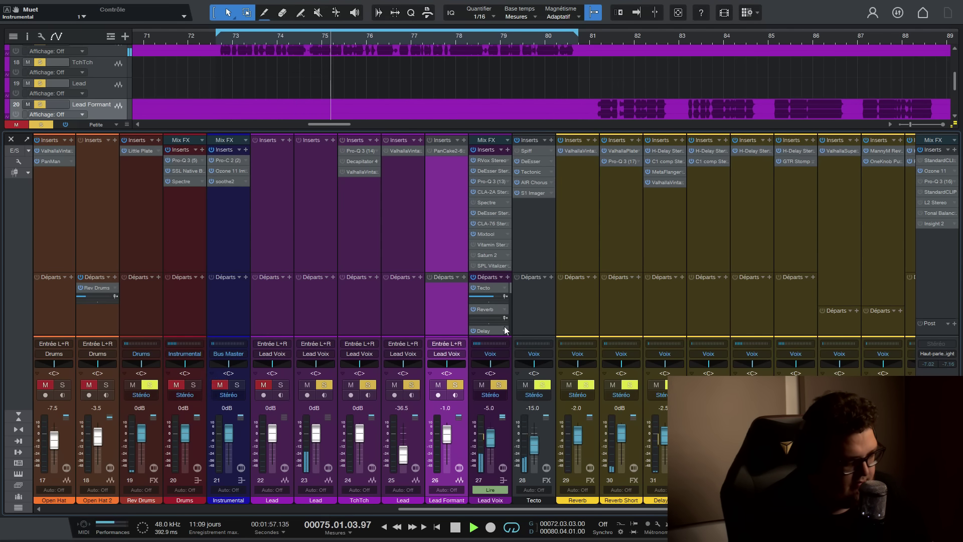
Compare the lead vocal with the Lead Voix bus's Tecto send switched off and on during playback.
left_click(472, 288)
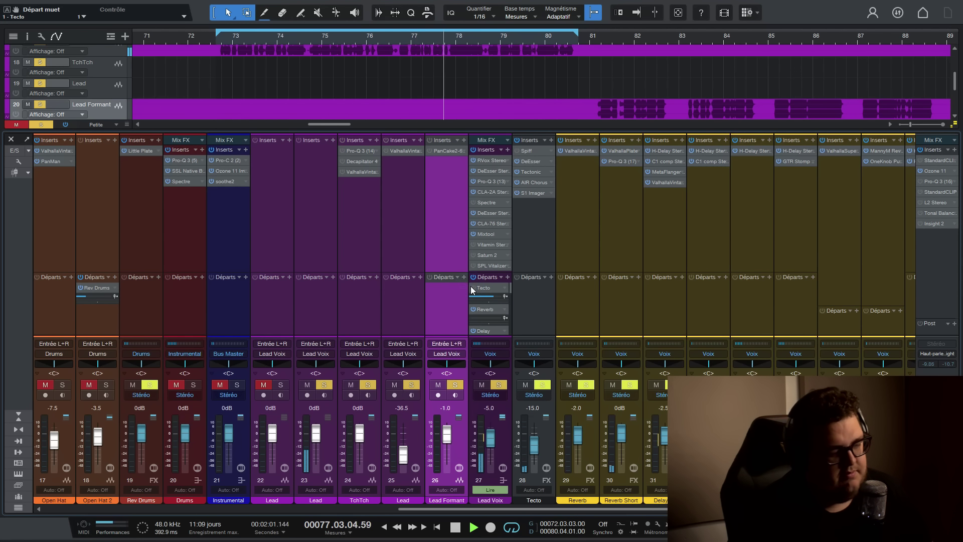
key("space")
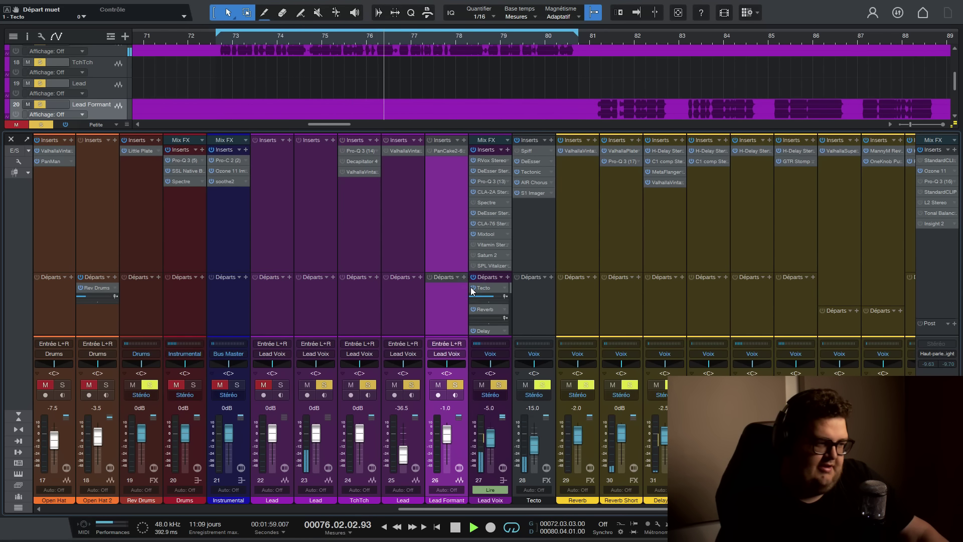
key("space")
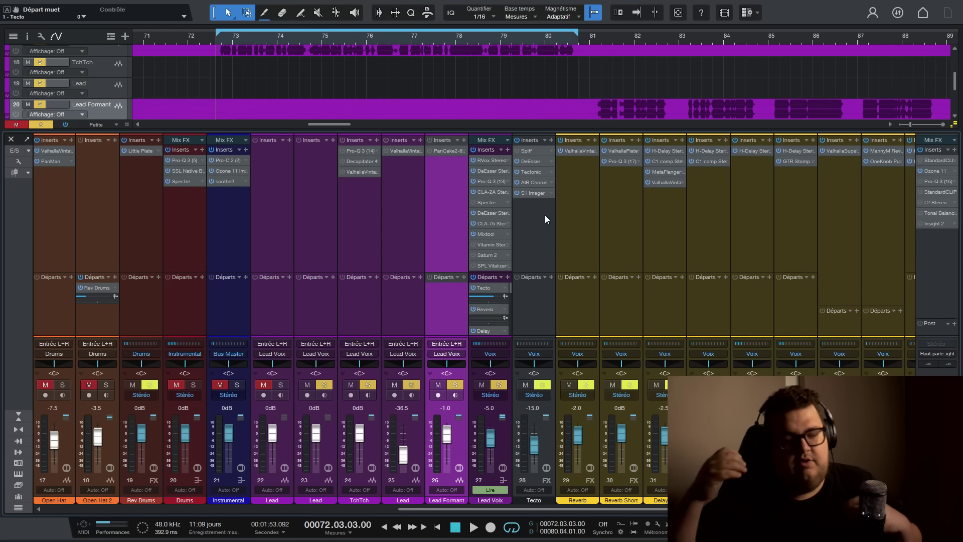
Open the S1 Imager on the Tecto channel, move its window aside and compare it bypassed and active during playback.
left_click(534, 182)
left_click(536, 182)
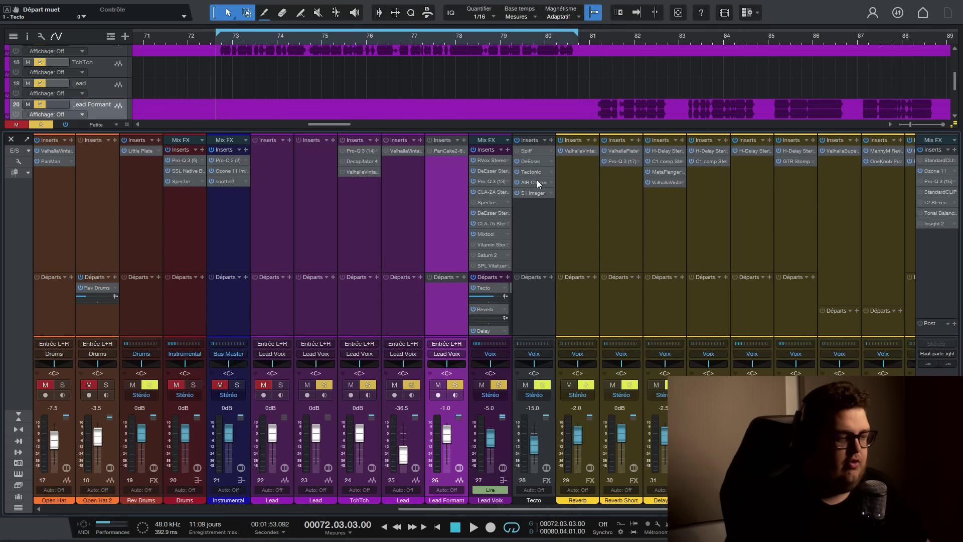
left_click(529, 192)
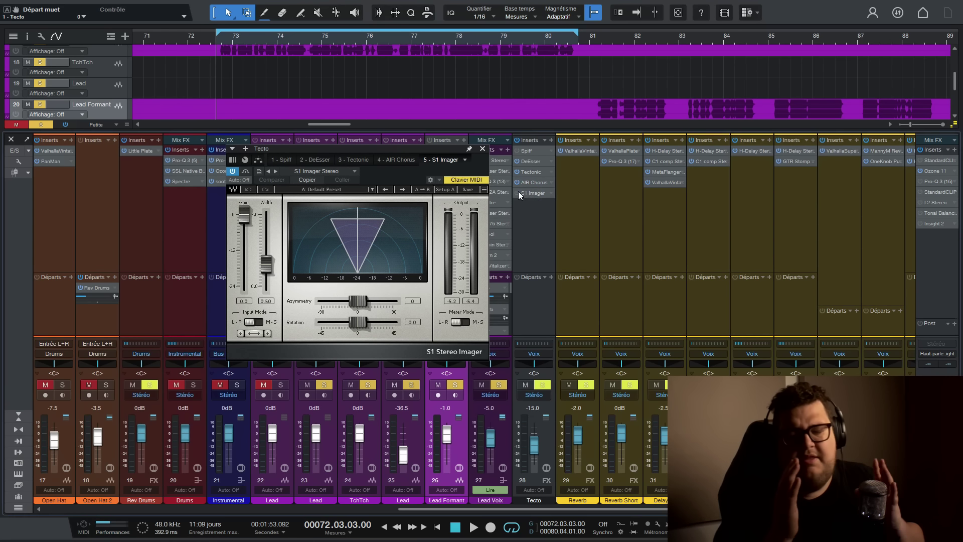
left_click_drag(416, 149, 285, 227)
key("space")
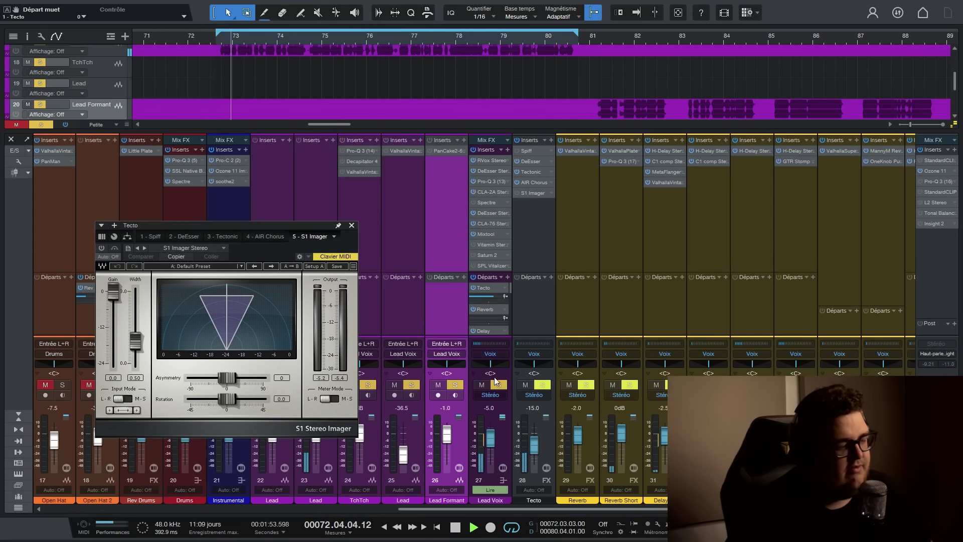
left_click(517, 193)
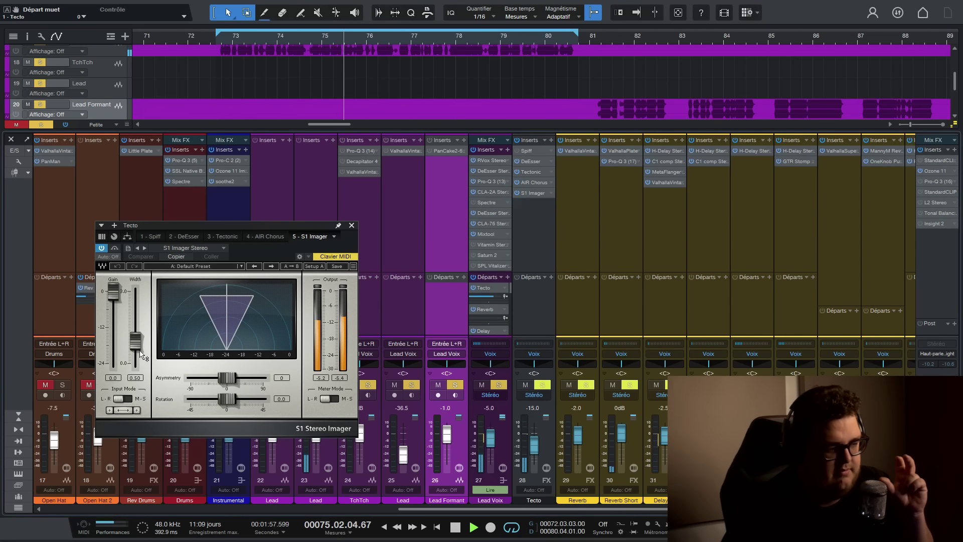
Reduce the S1 Imager's width to 0.35 and lower the Tecto channel volume to -22.5 dB while listening.
left_click_drag(137, 349, 137, 355)
key("space")
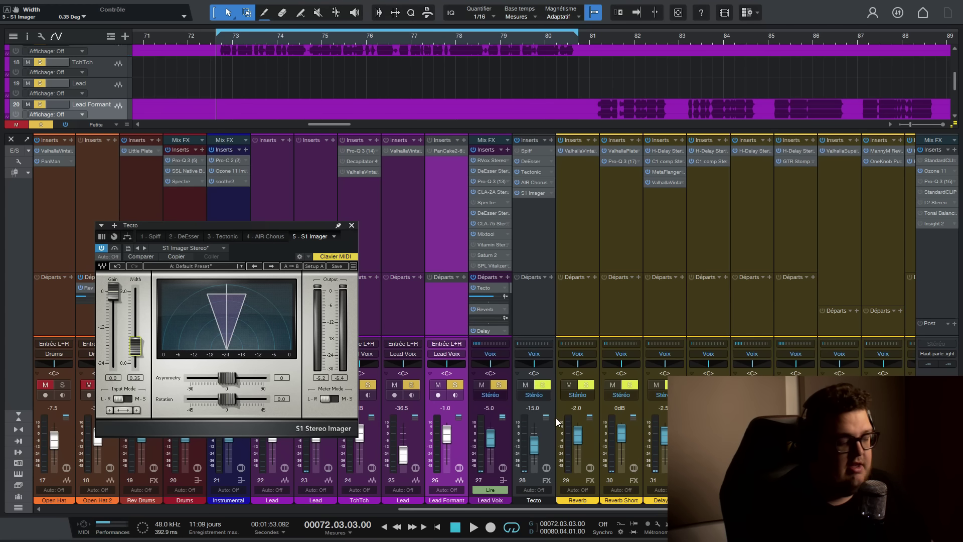
left_click_drag(535, 446, 536, 443)
key("space")
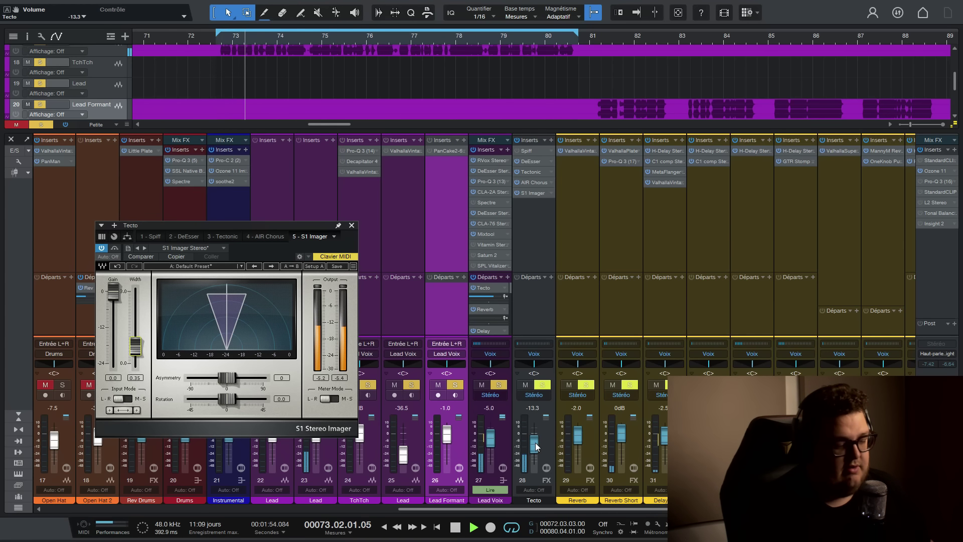
scroll(535, 442, "down", 5)
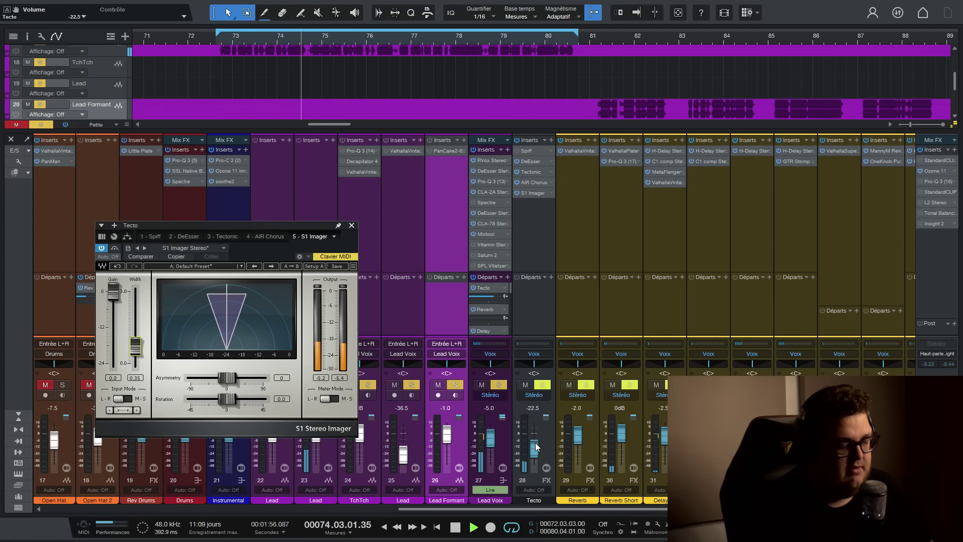
key("space")
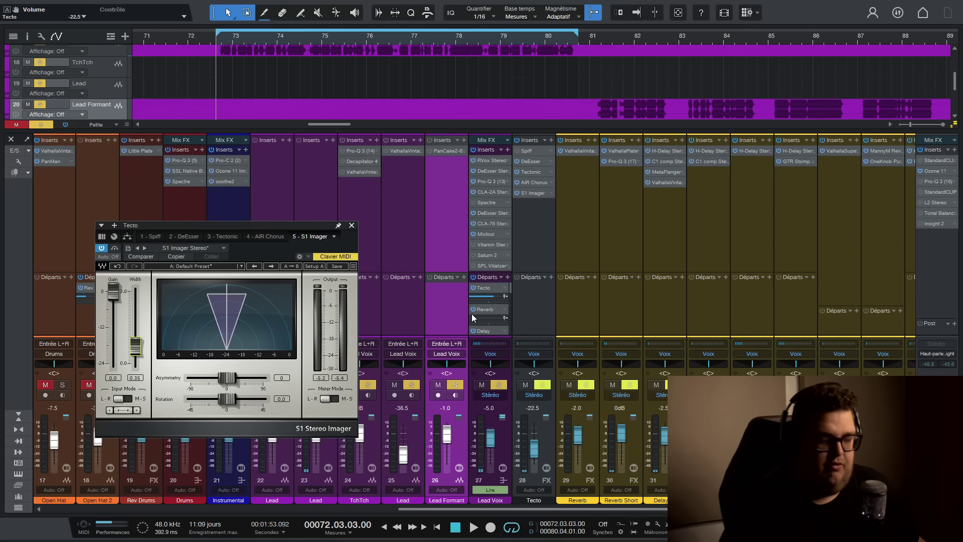
Compare the narrowed, quieter Tecto effect by toggling its send on the Lead Voix bus, and close the S1 Imager window.
left_click(472, 288)
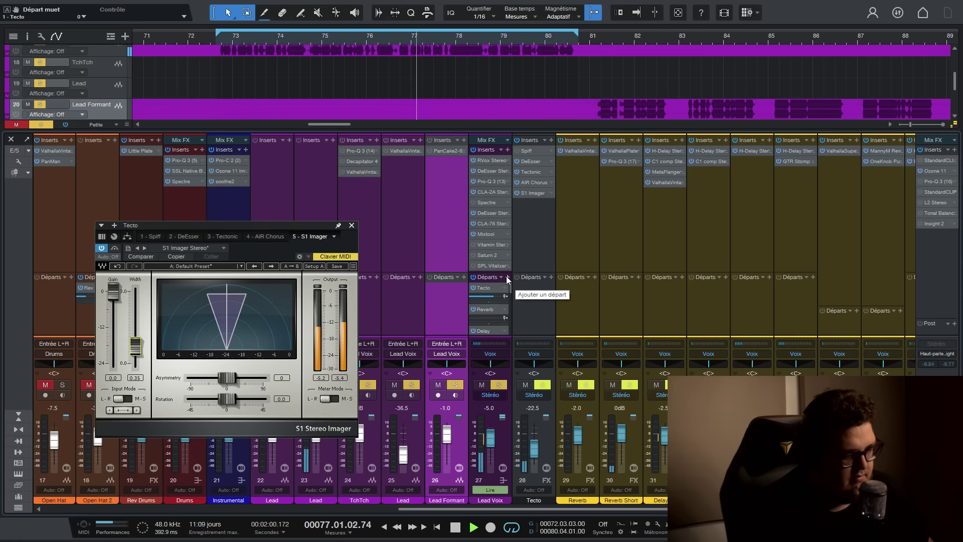
key("space")
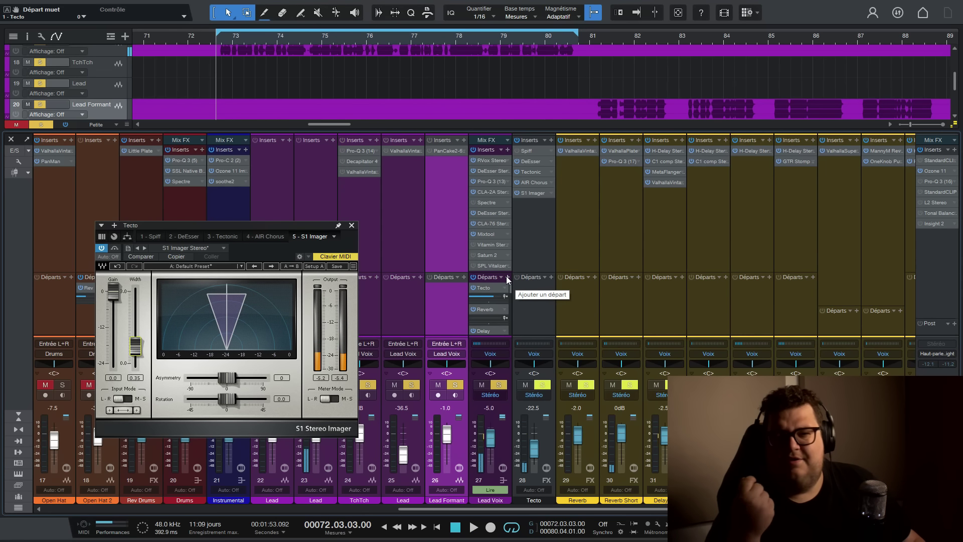
left_click(351, 225)
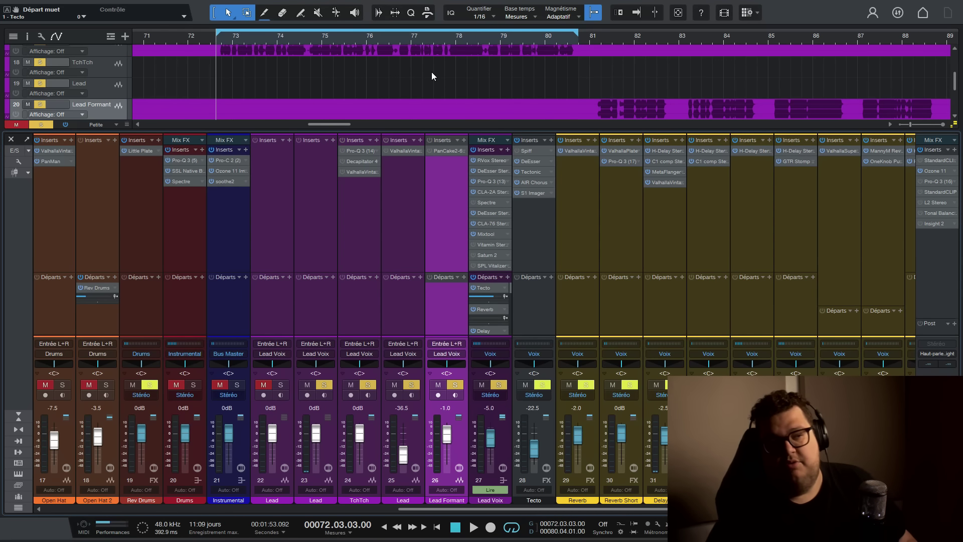
Activate and review the Spectre insert on the Lead Voix bus, close its window and select the Tecto channel.
left_click(490, 203)
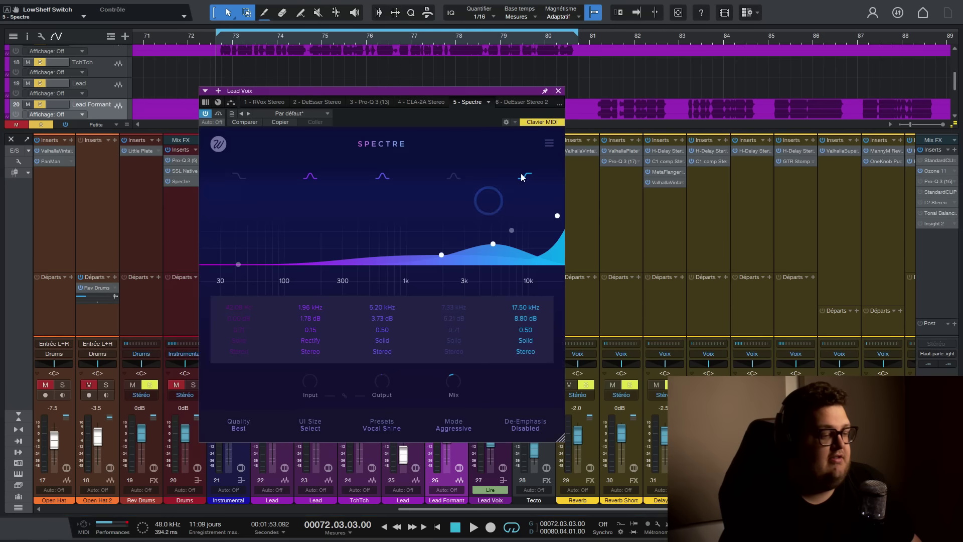
left_click(558, 92)
left_click(535, 220)
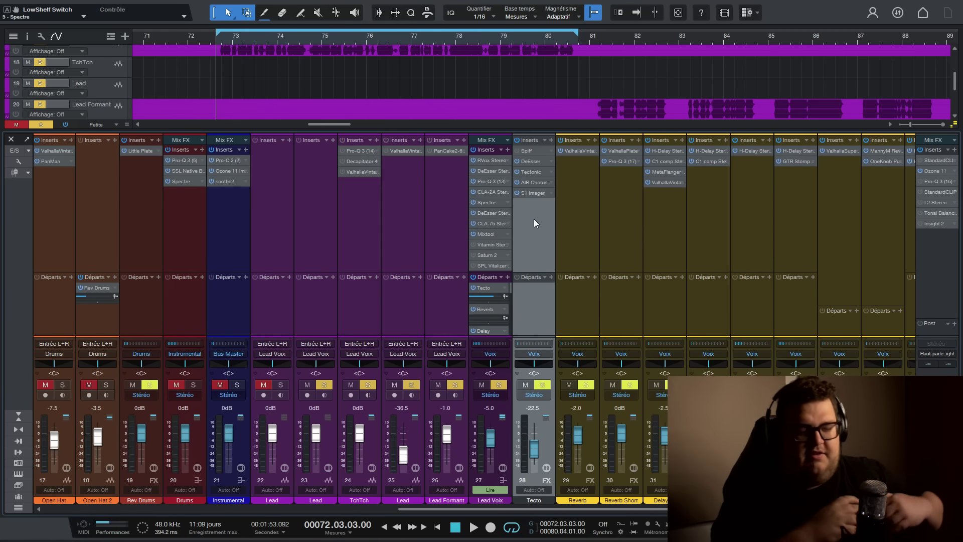
left_click(527, 256)
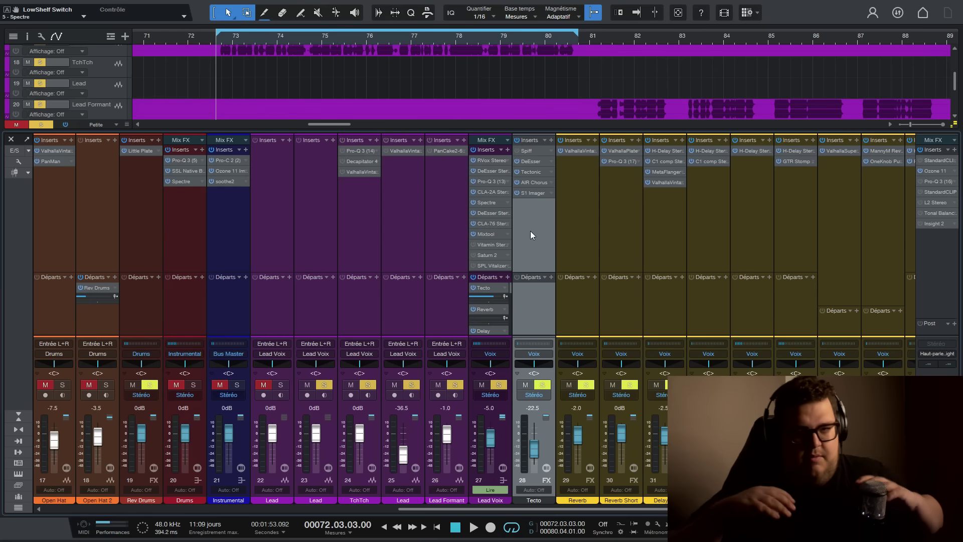
left_click(531, 232)
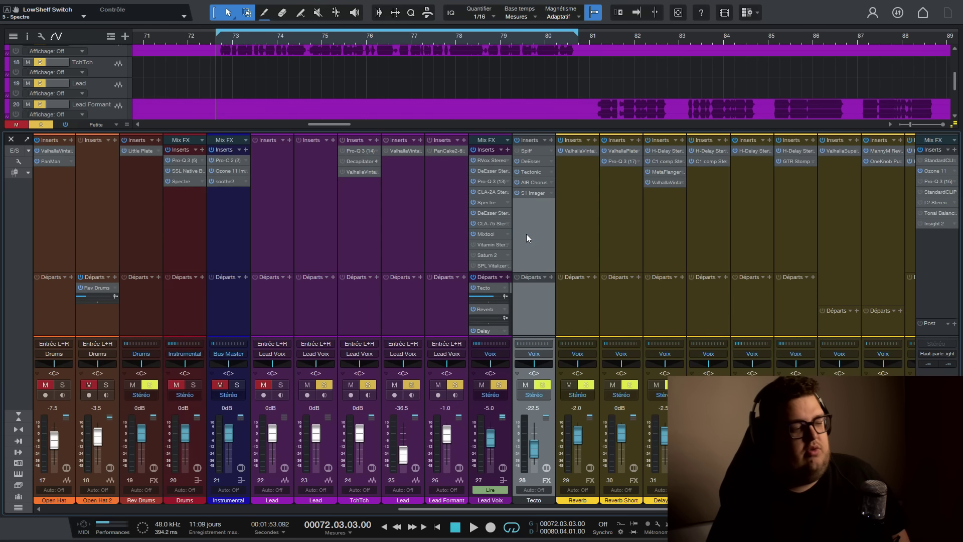